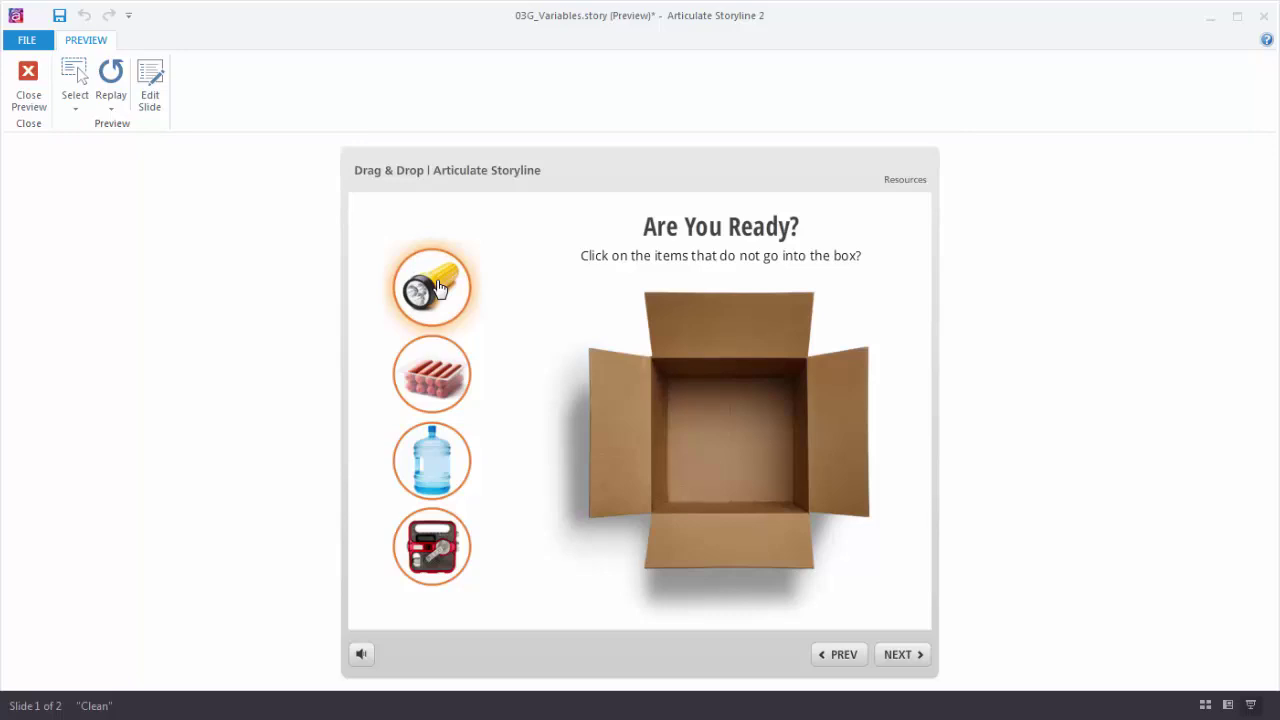
Step: Test the water bottle item in the preview, dismiss its feedback, try it again, and close the preview
click(441, 474)
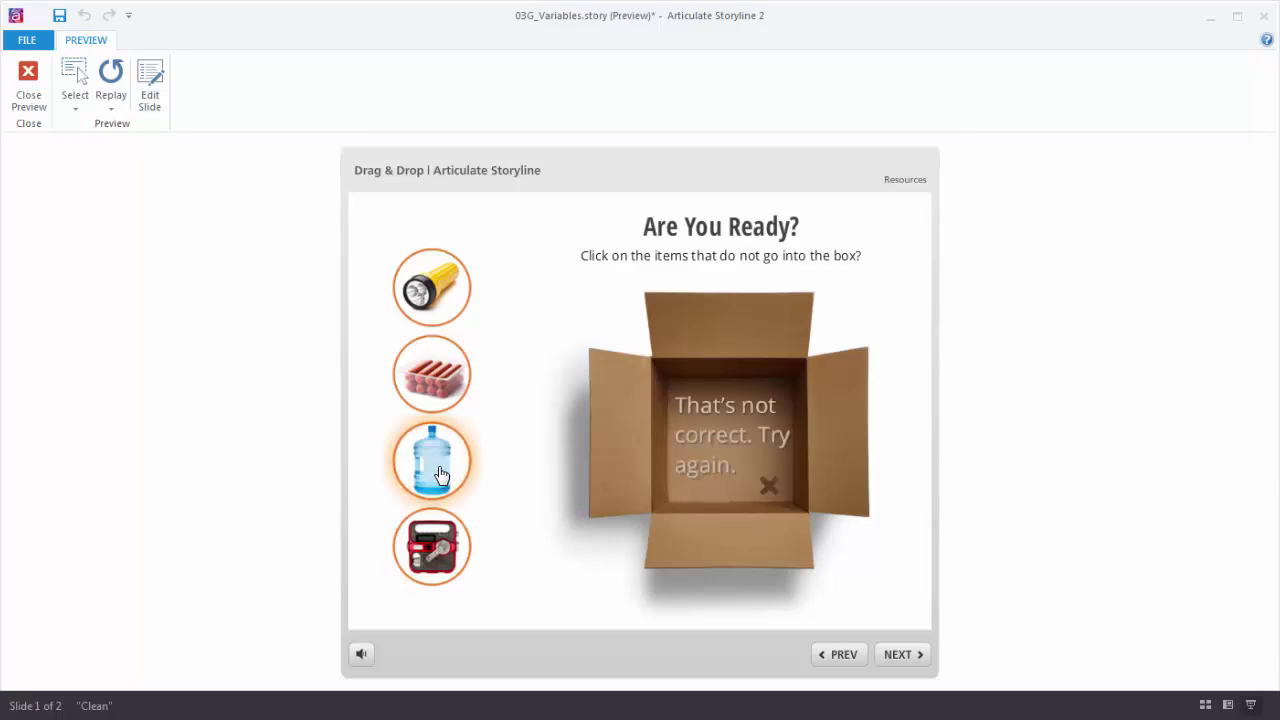
click(769, 490)
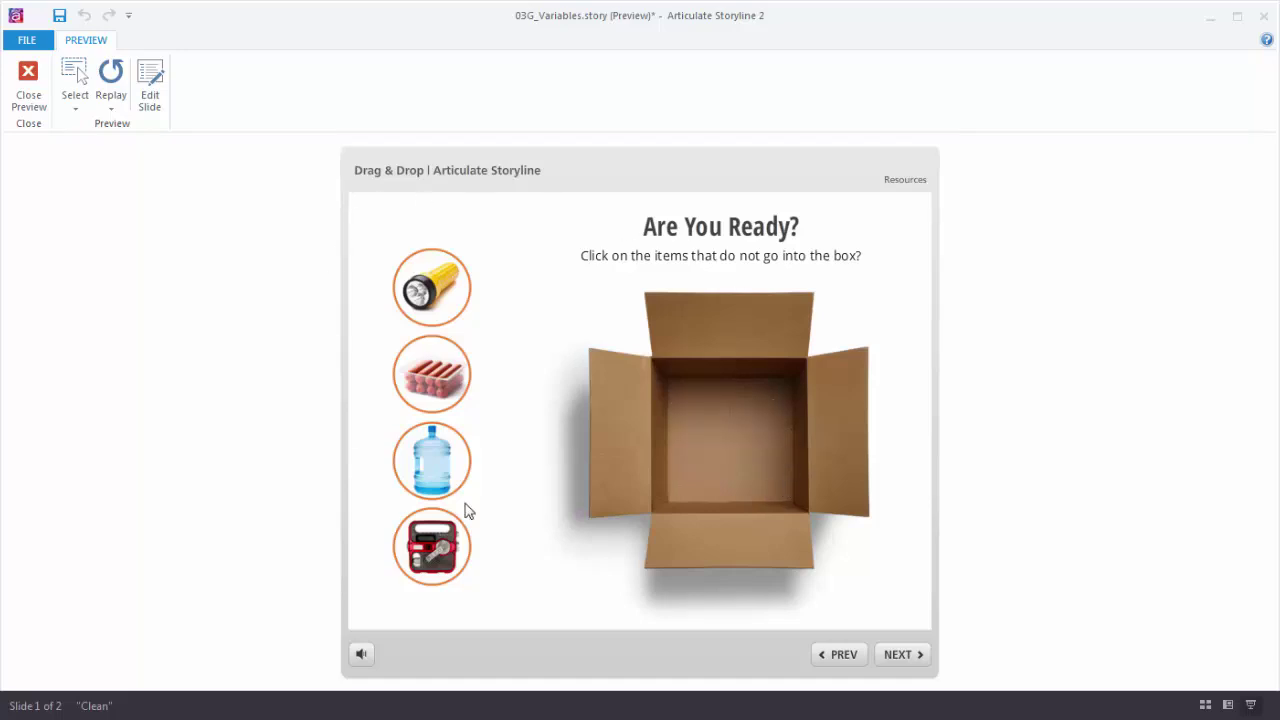
click(432, 488)
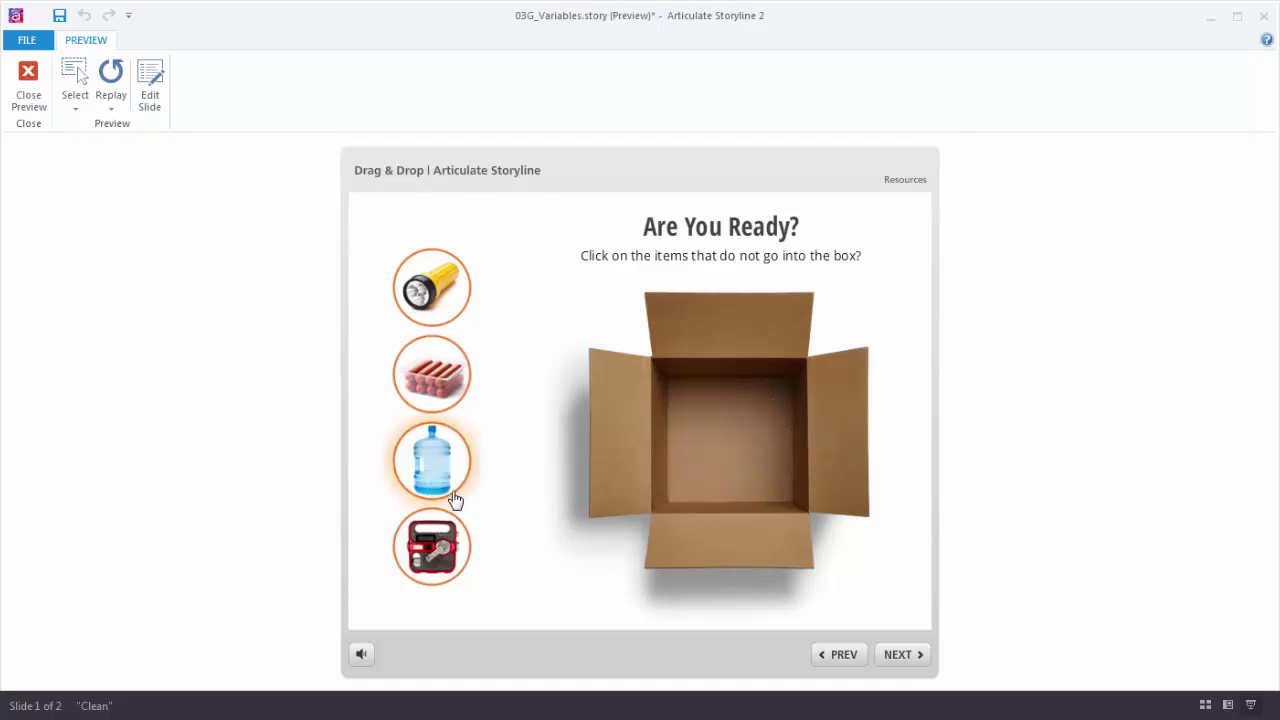
click(446, 478)
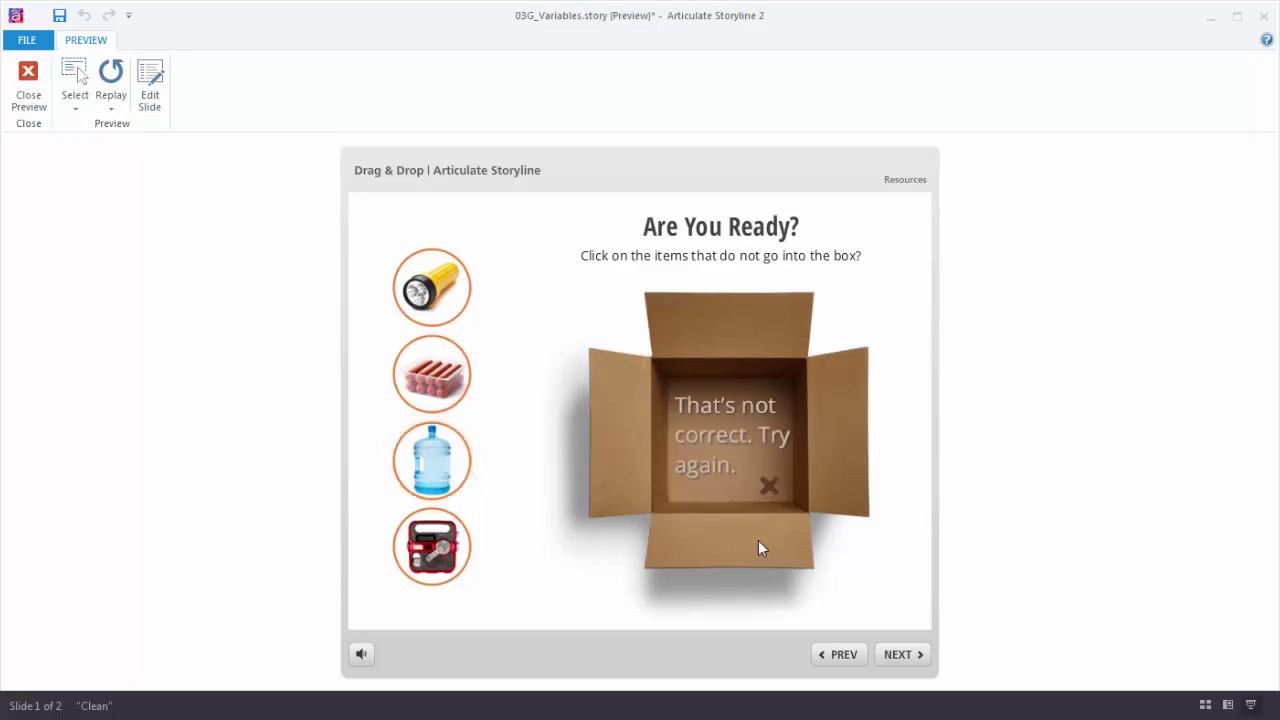
click(30, 98)
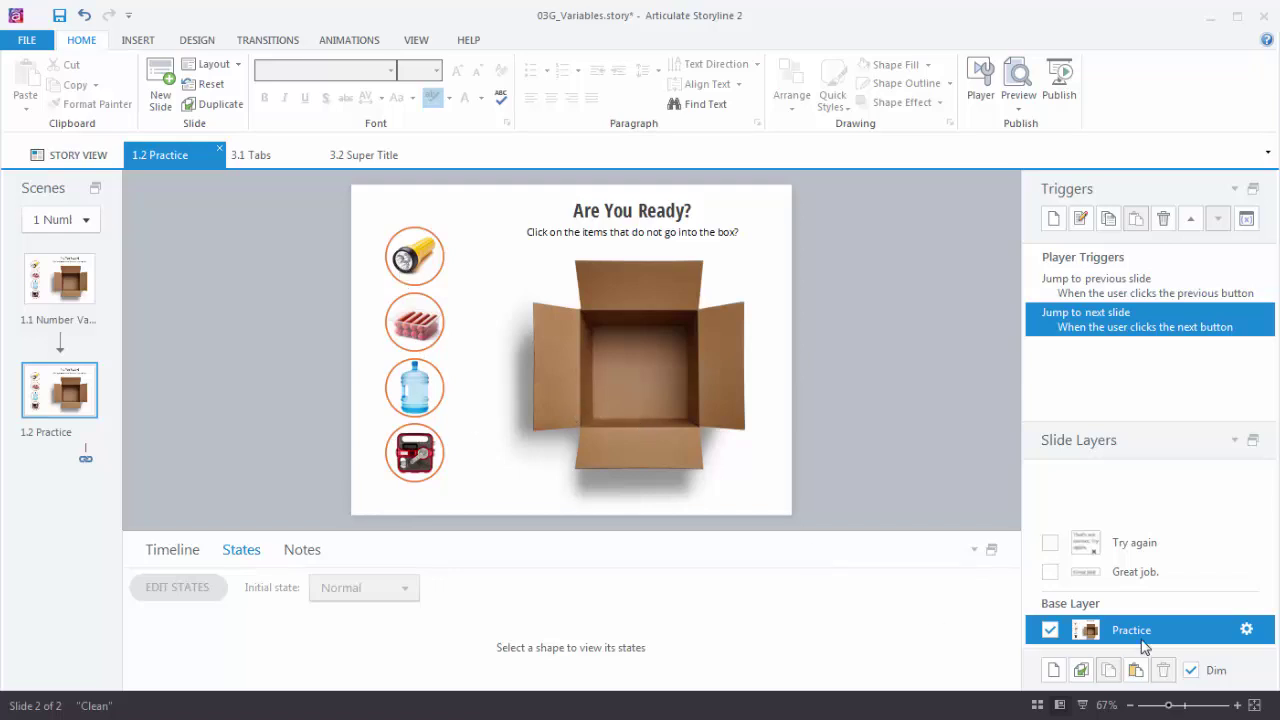
Step: Review the Try again and Great job feedback layers, and return to the Practice base layer
click(1150, 543)
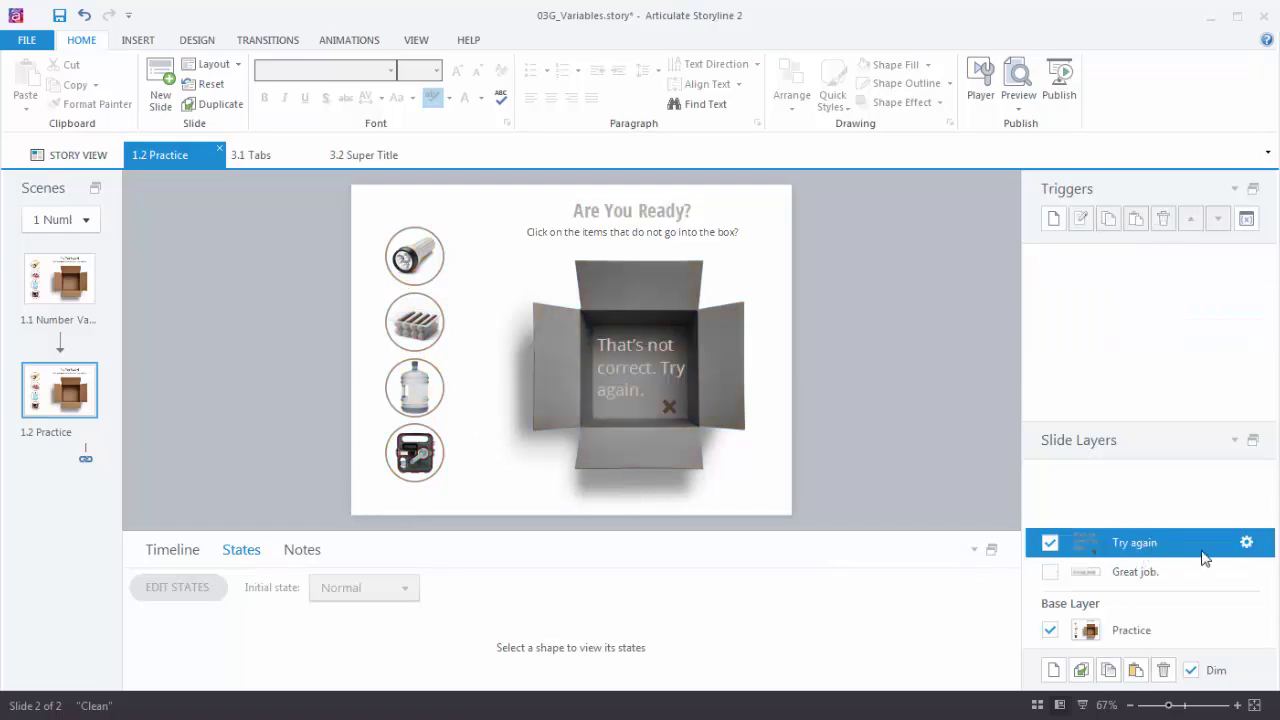
click(1148, 572)
click(1151, 548)
click(1148, 634)
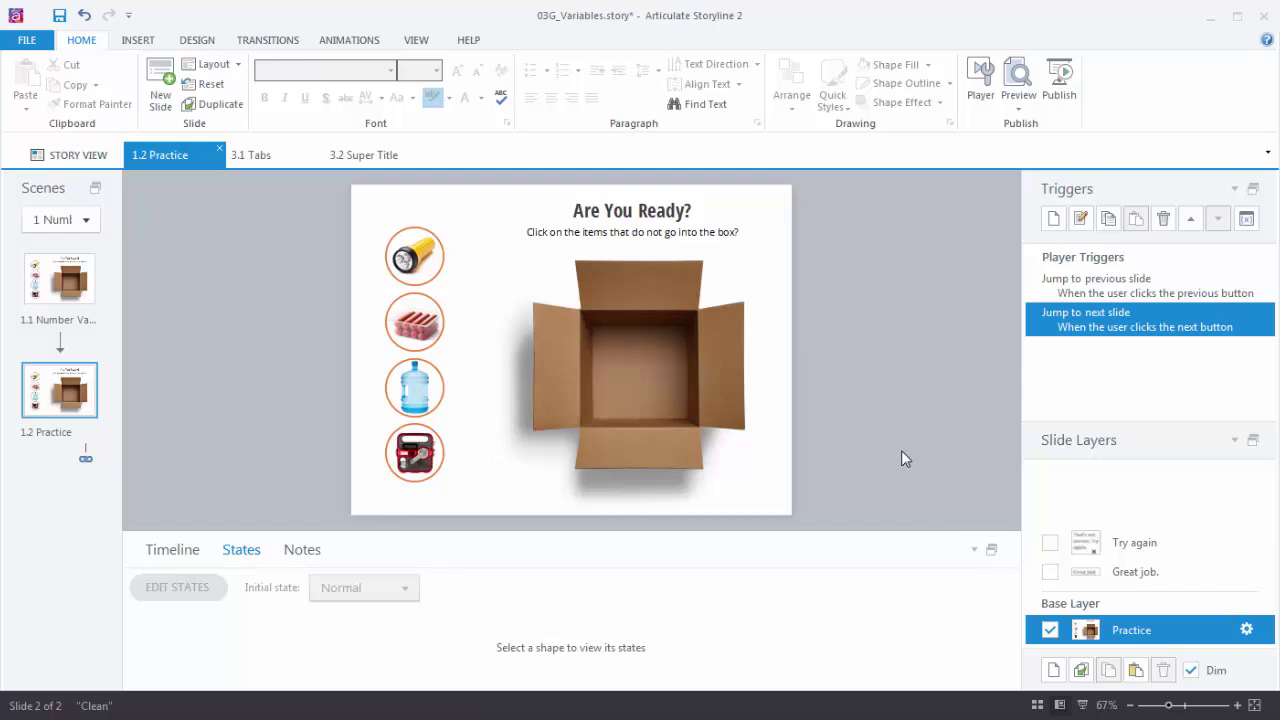
Step: Create a Number variable named Count3Clicks with a default value of 0
click(1246, 220)
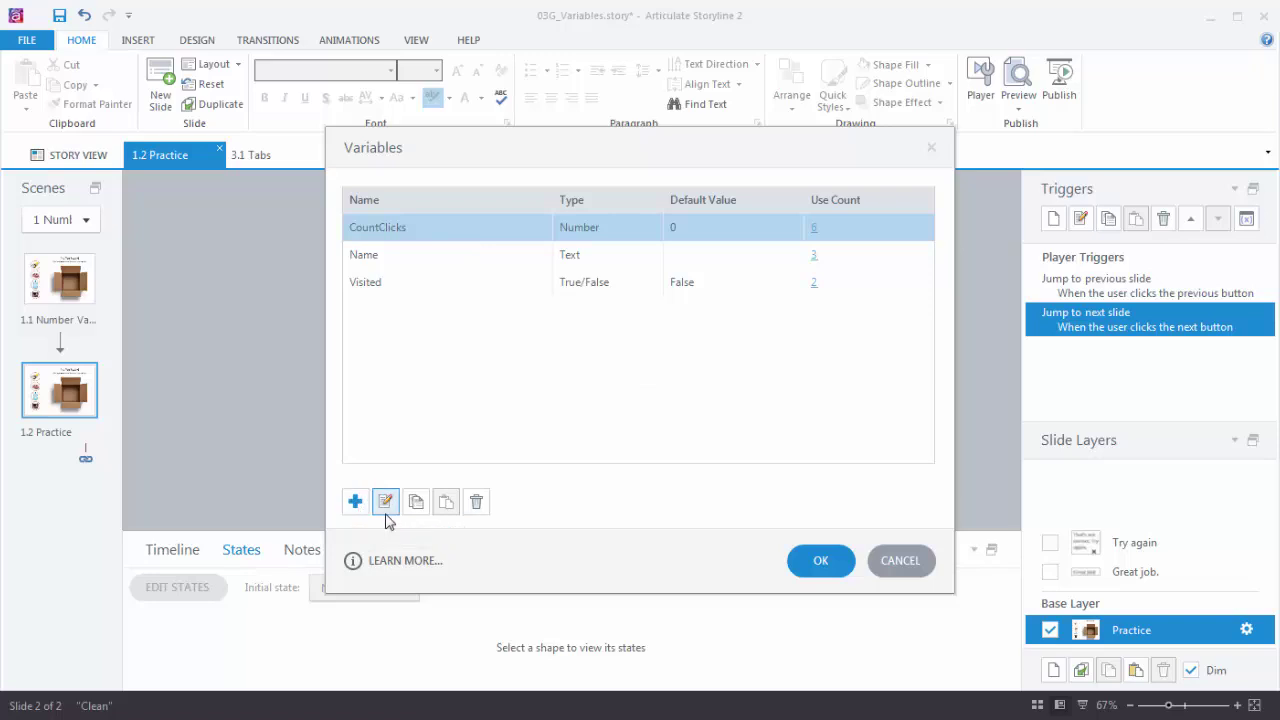
click(356, 503)
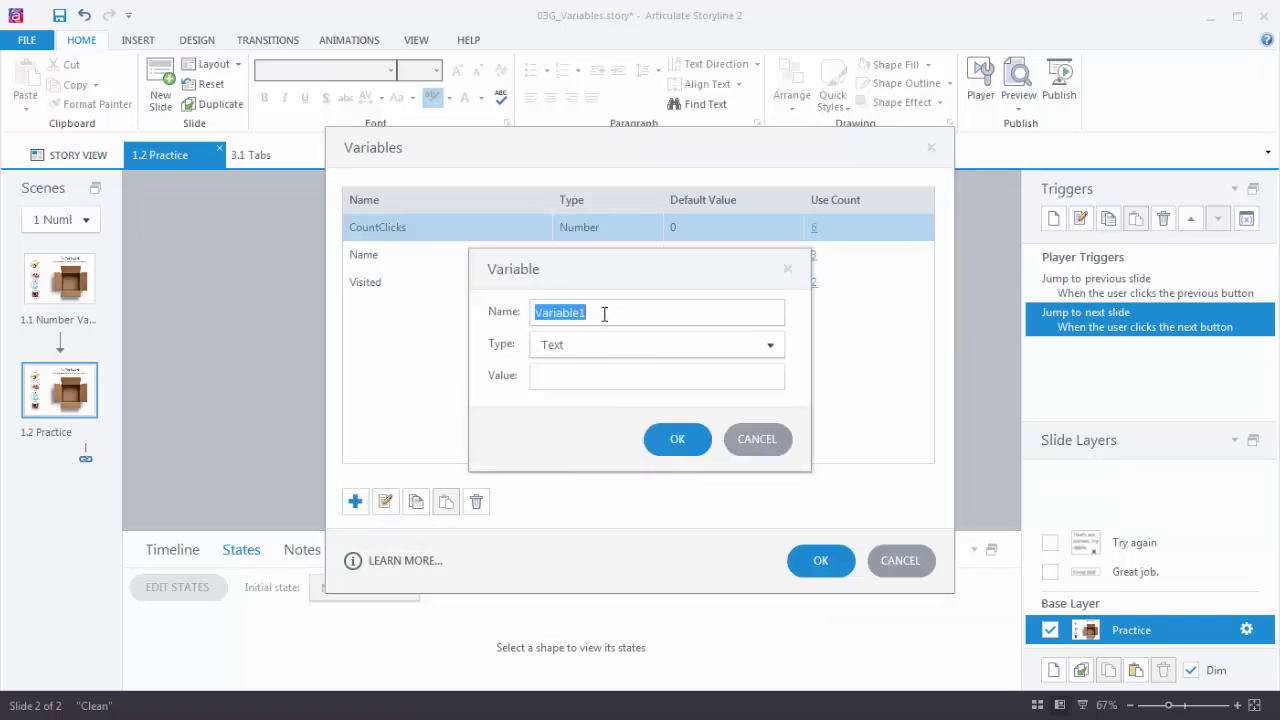
text(Count3)
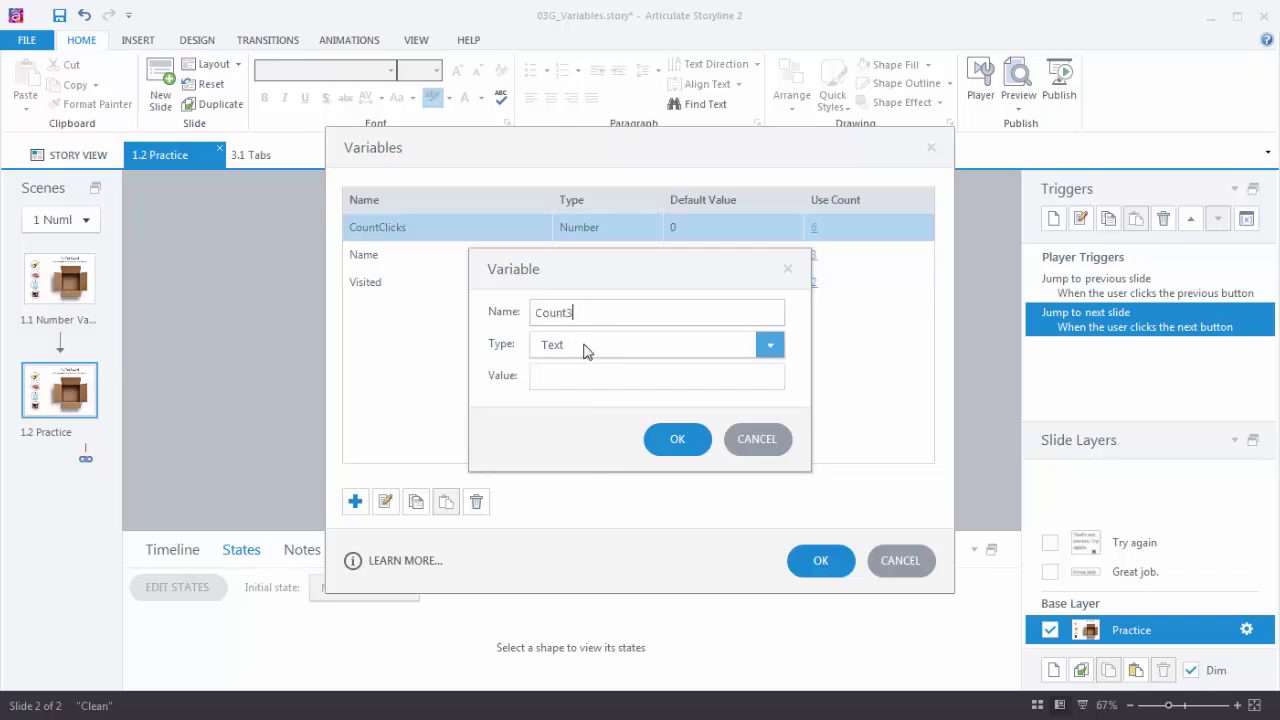
text(Clicks)
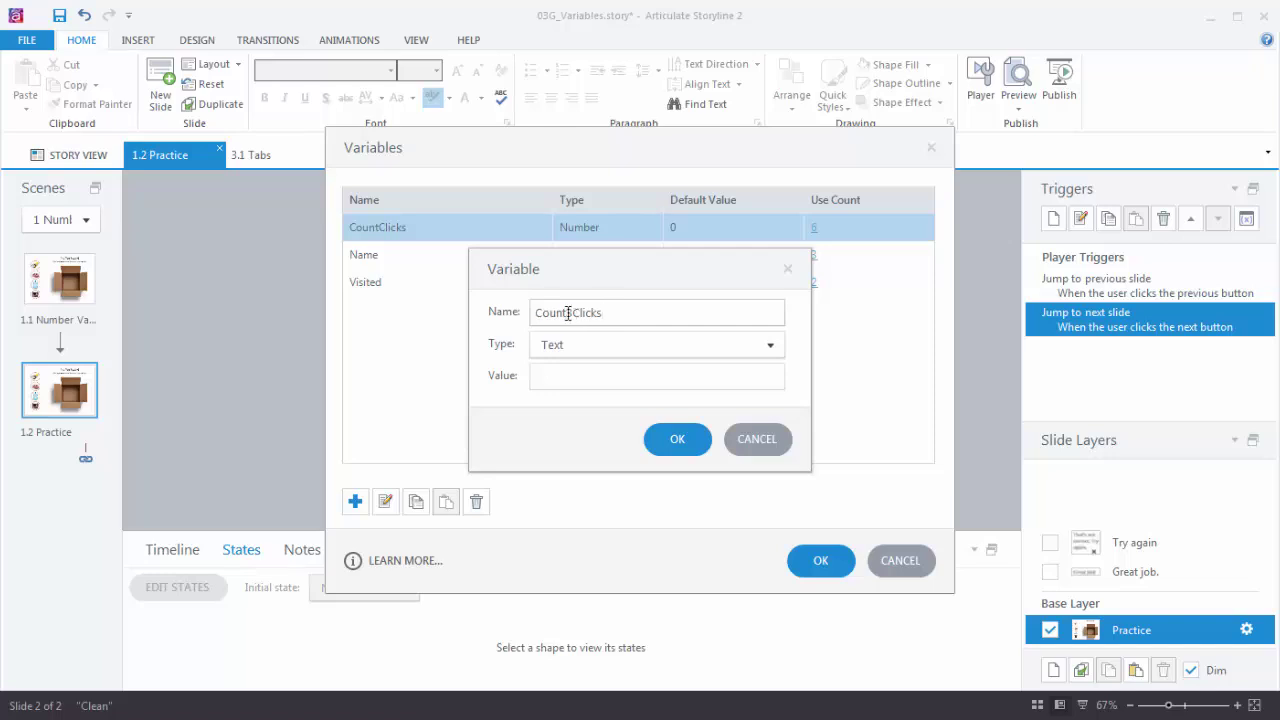
click(771, 347)
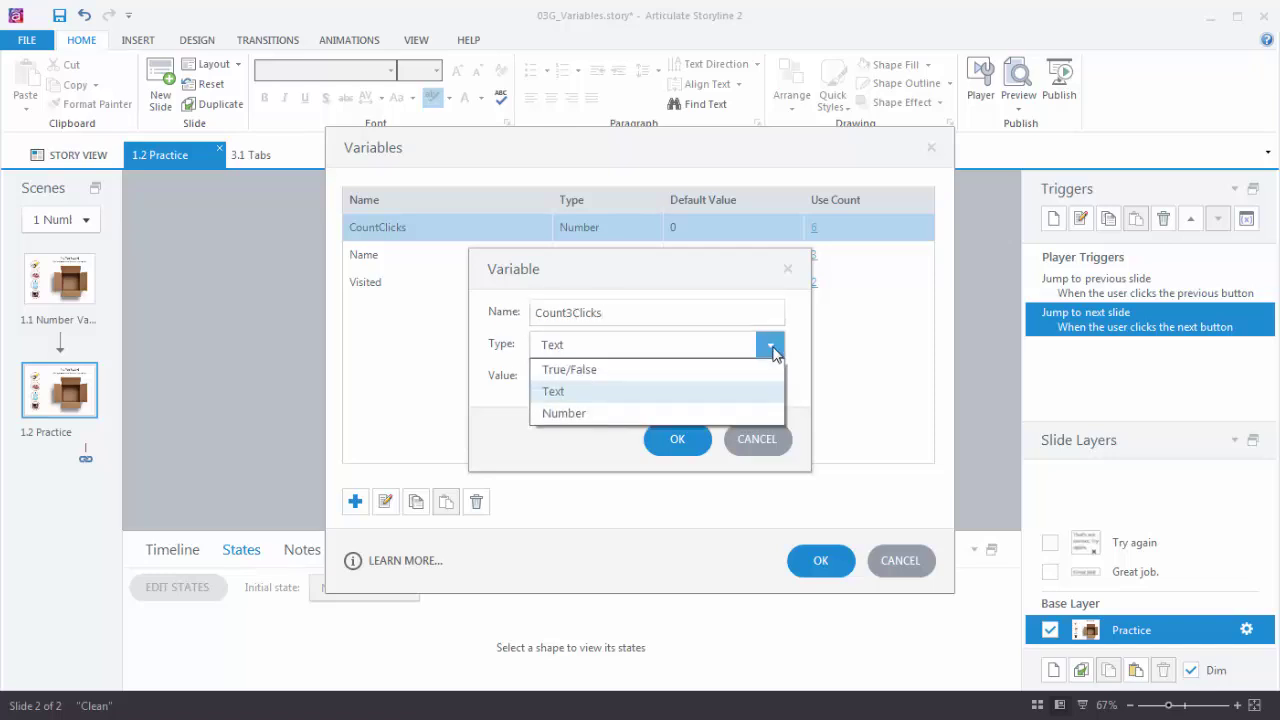
click(565, 413)
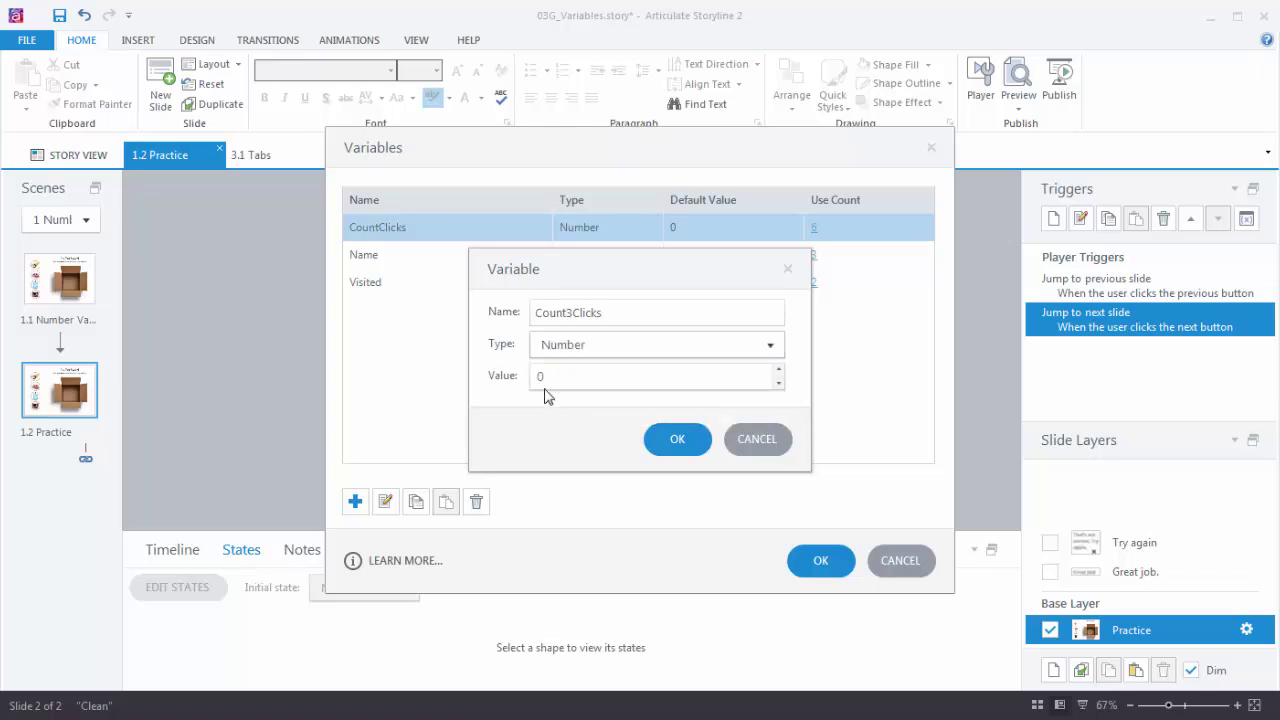
click(688, 441)
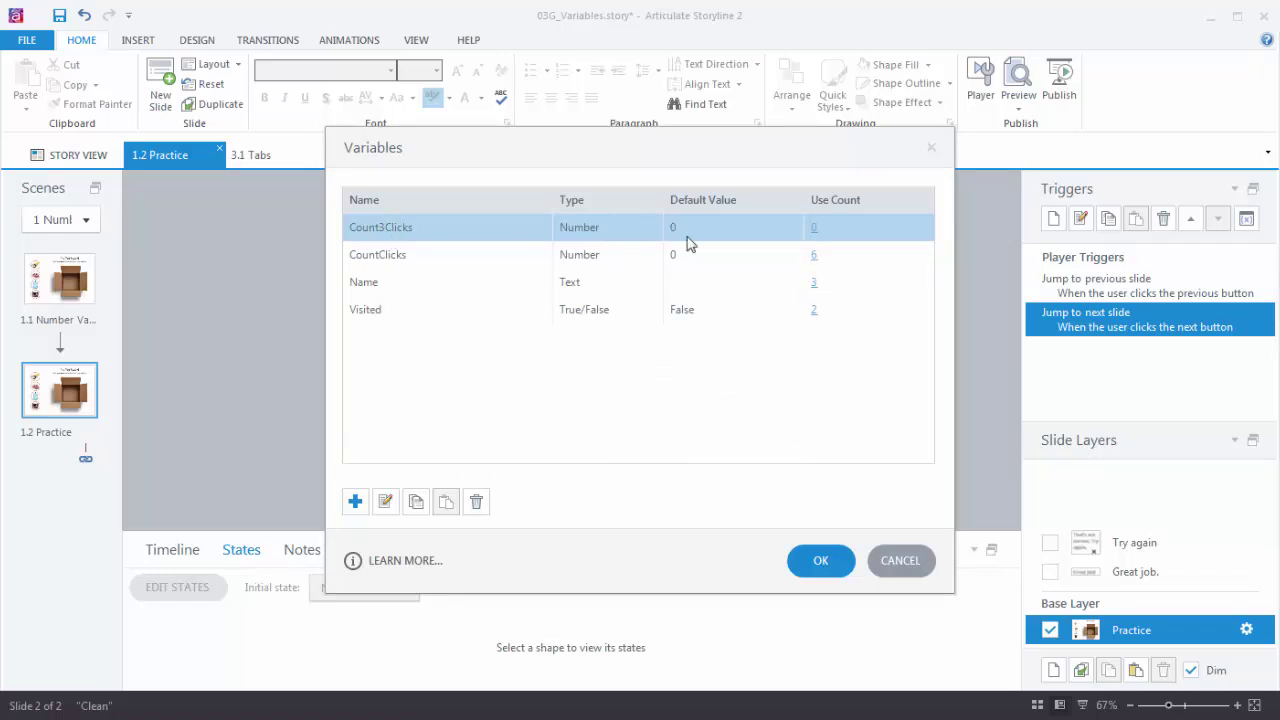
click(821, 562)
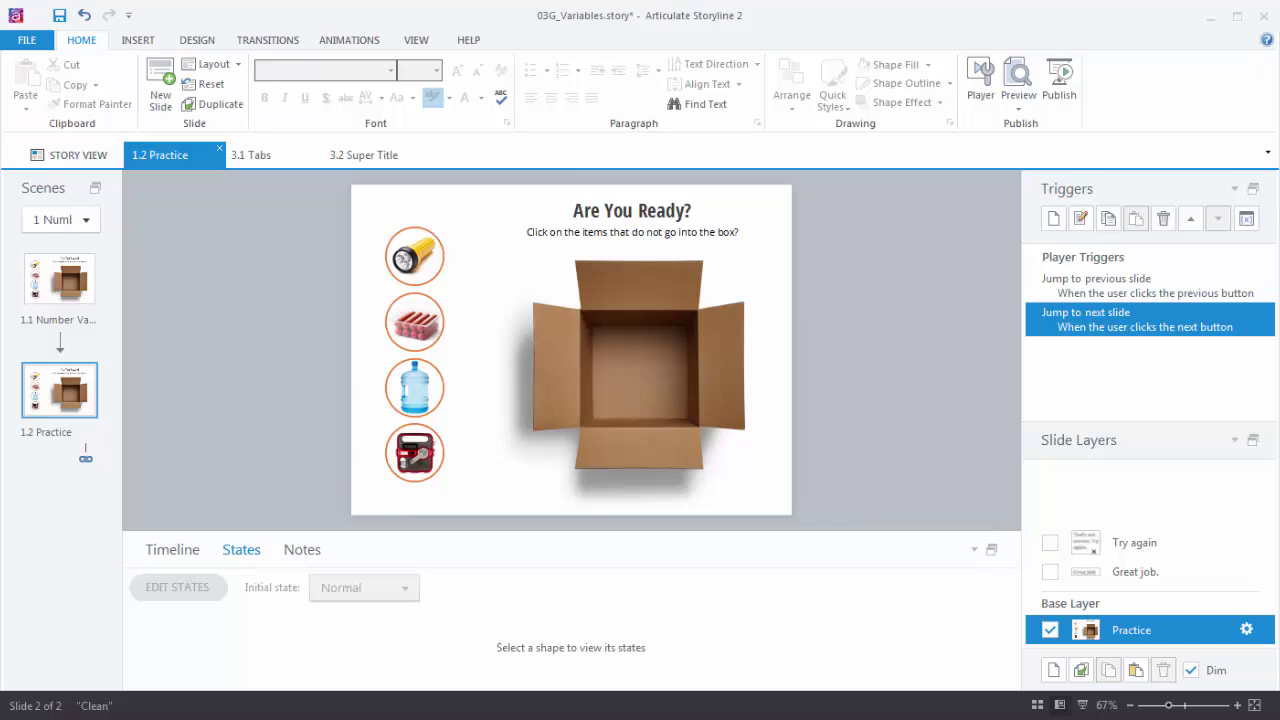
Step: Add a small text box beside the "Are You Ready?" title and insert a reference to the Count3Clicks variable in it
click(138, 40)
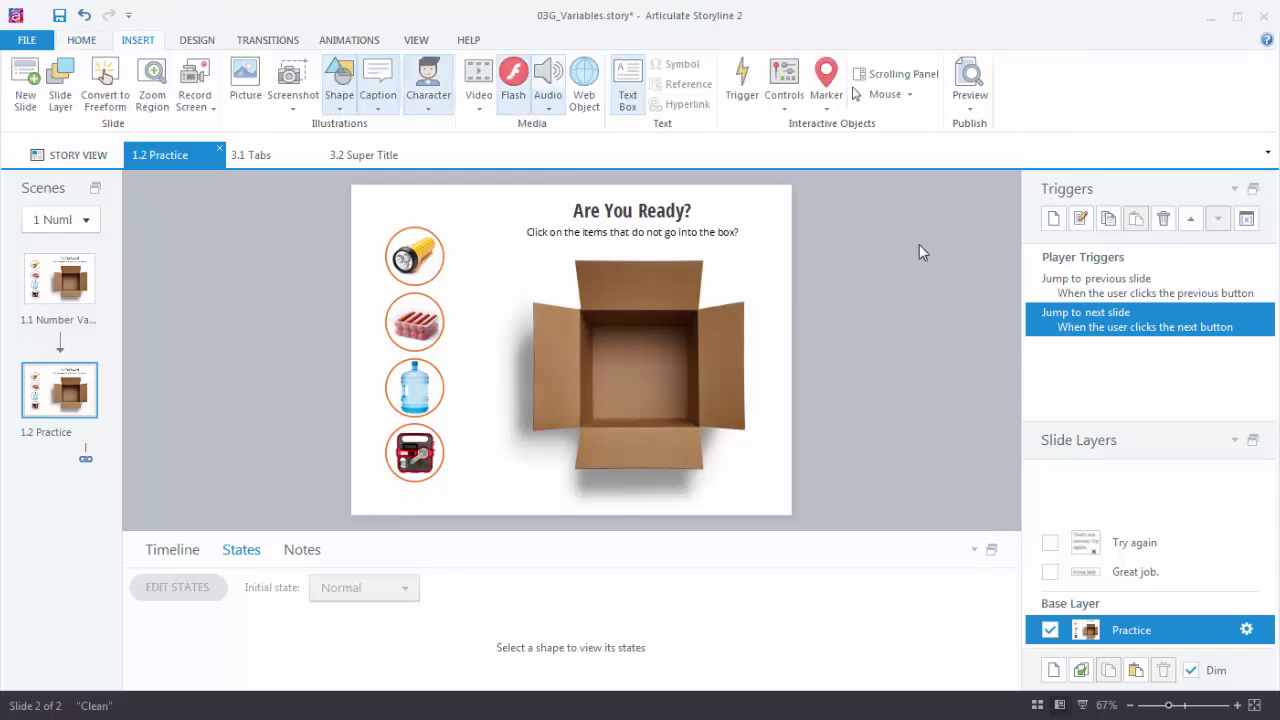
click(627, 85)
drag(709, 197, 784, 218)
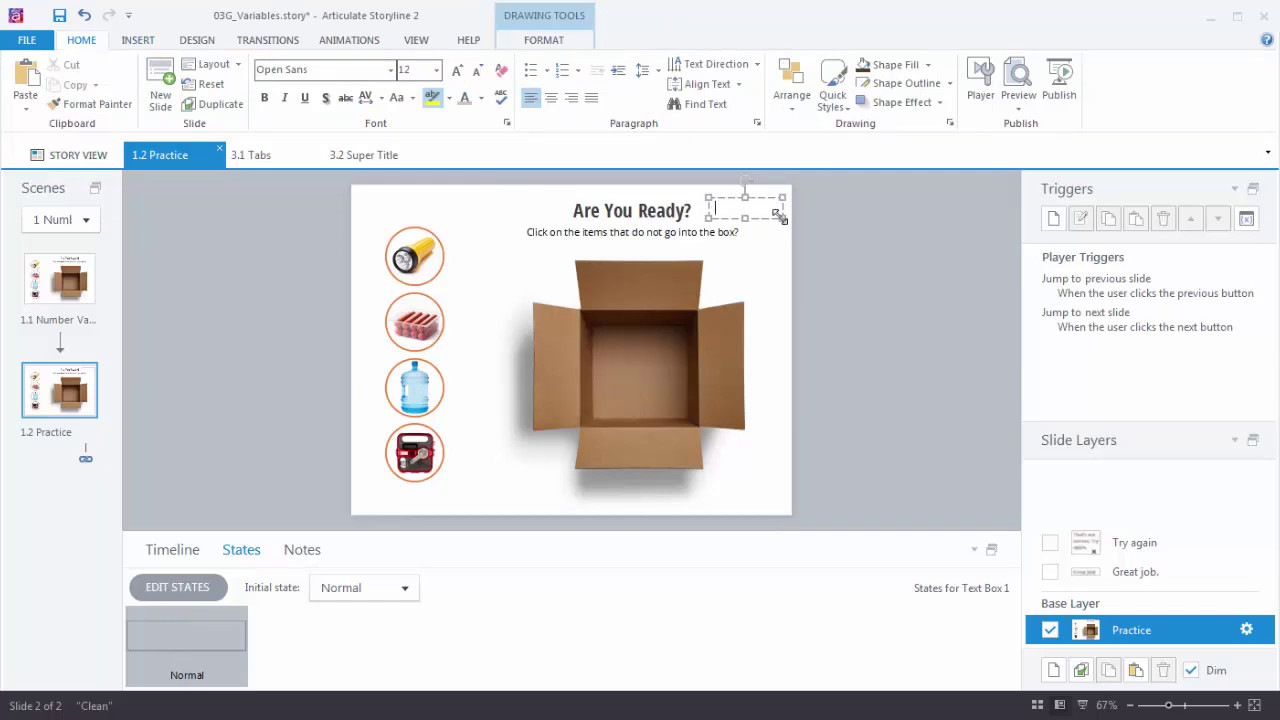
click(138, 40)
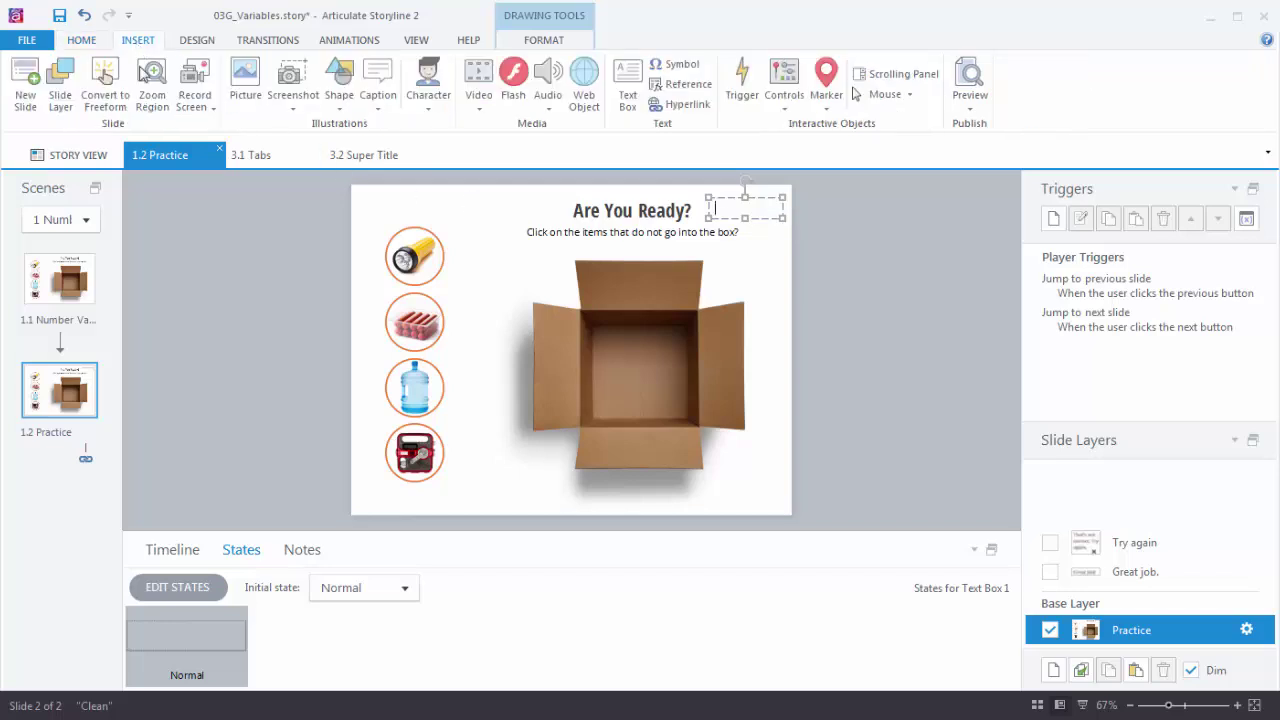
click(688, 85)
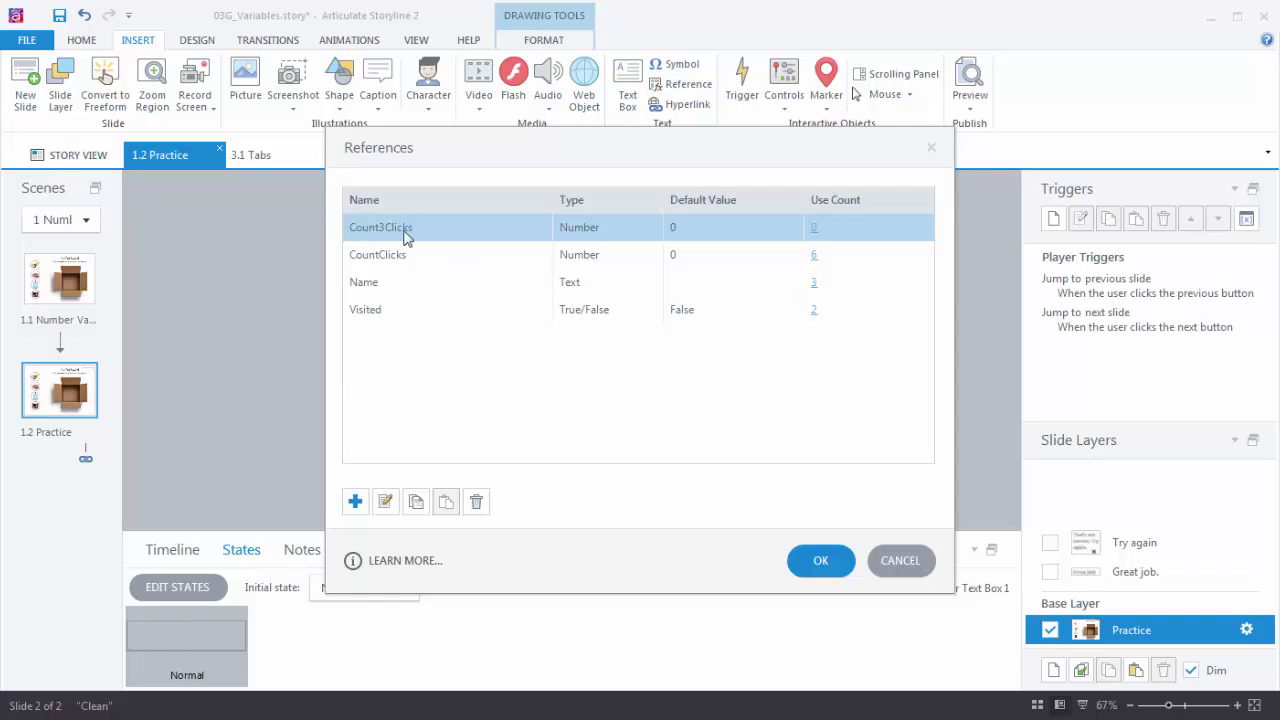
click(816, 560)
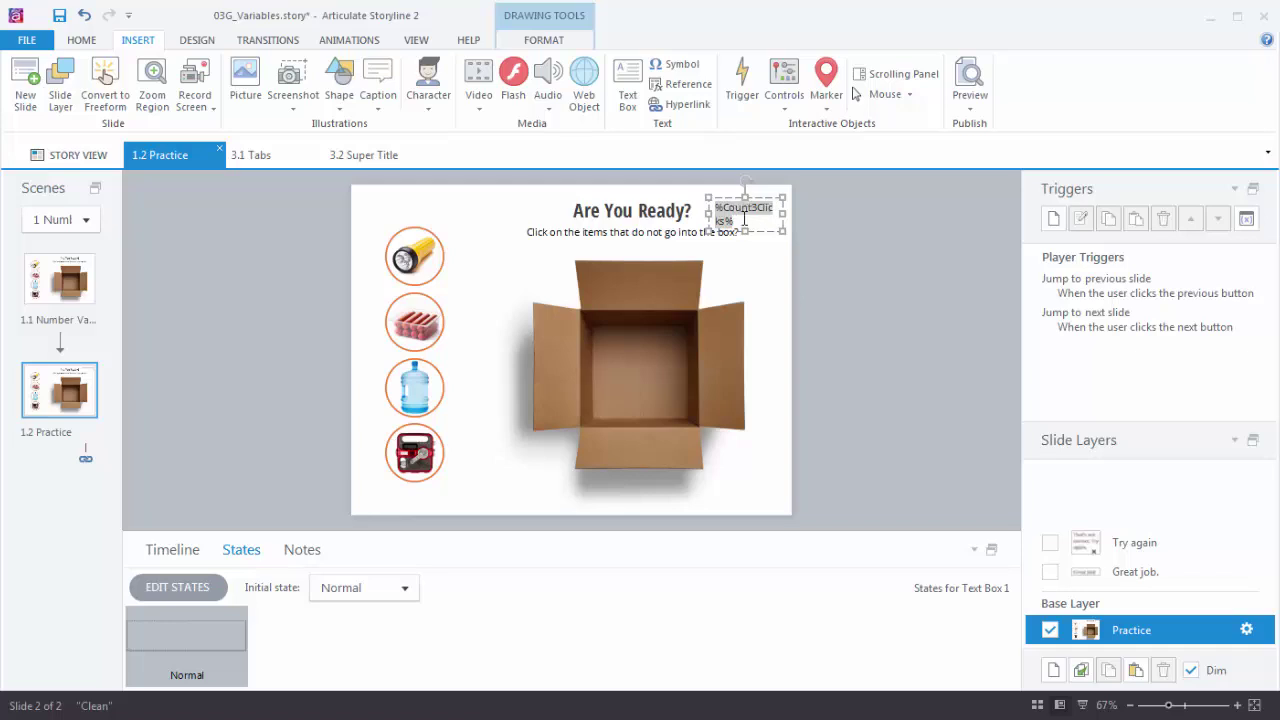
Step: Deselect the text box and preview this slide to check the Count3Clicks reference
click(893, 306)
click(970, 100)
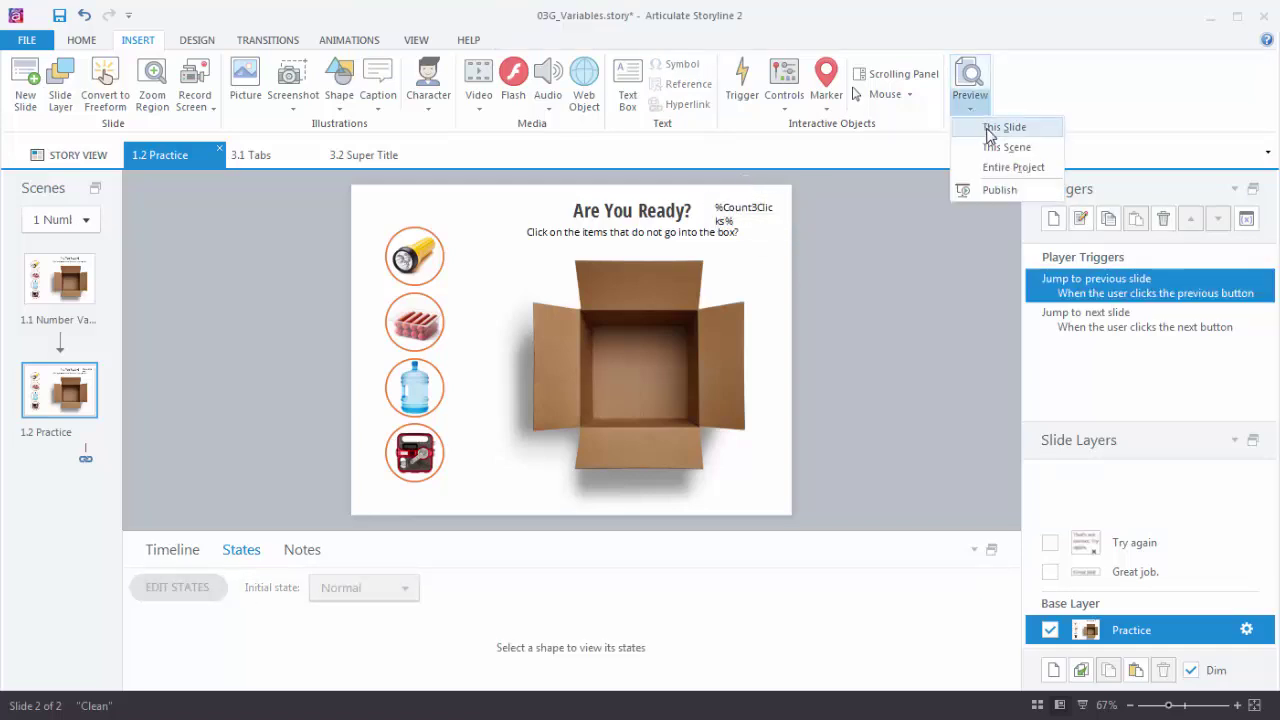
click(1000, 126)
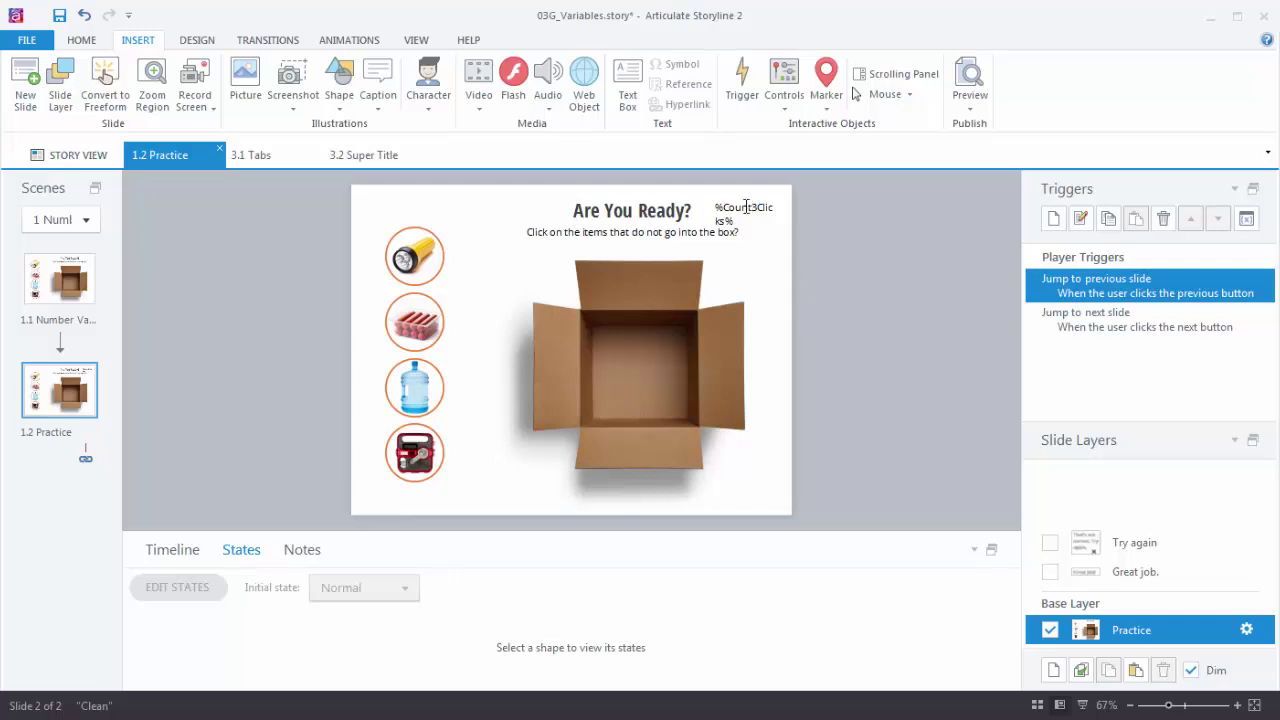
Step: Start a new trigger on the flashlight picture with the Adjust variable action for Count3Clicks
click(414, 250)
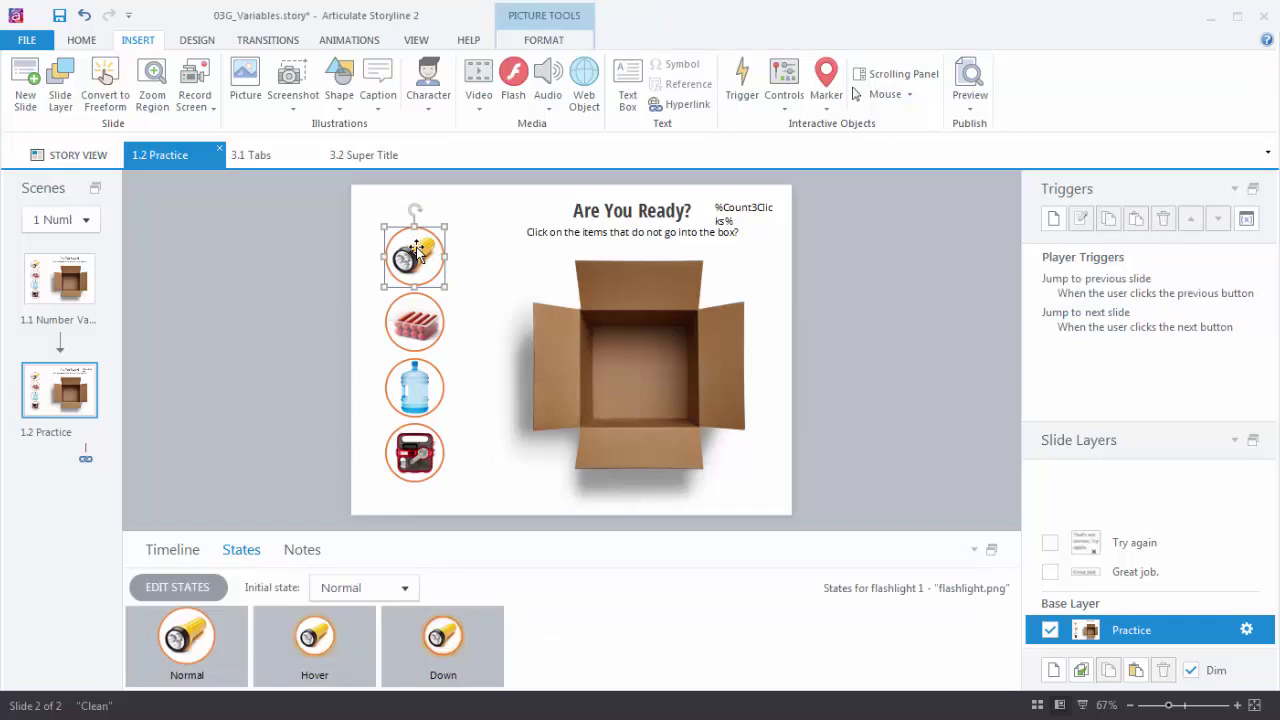
click(1053, 218)
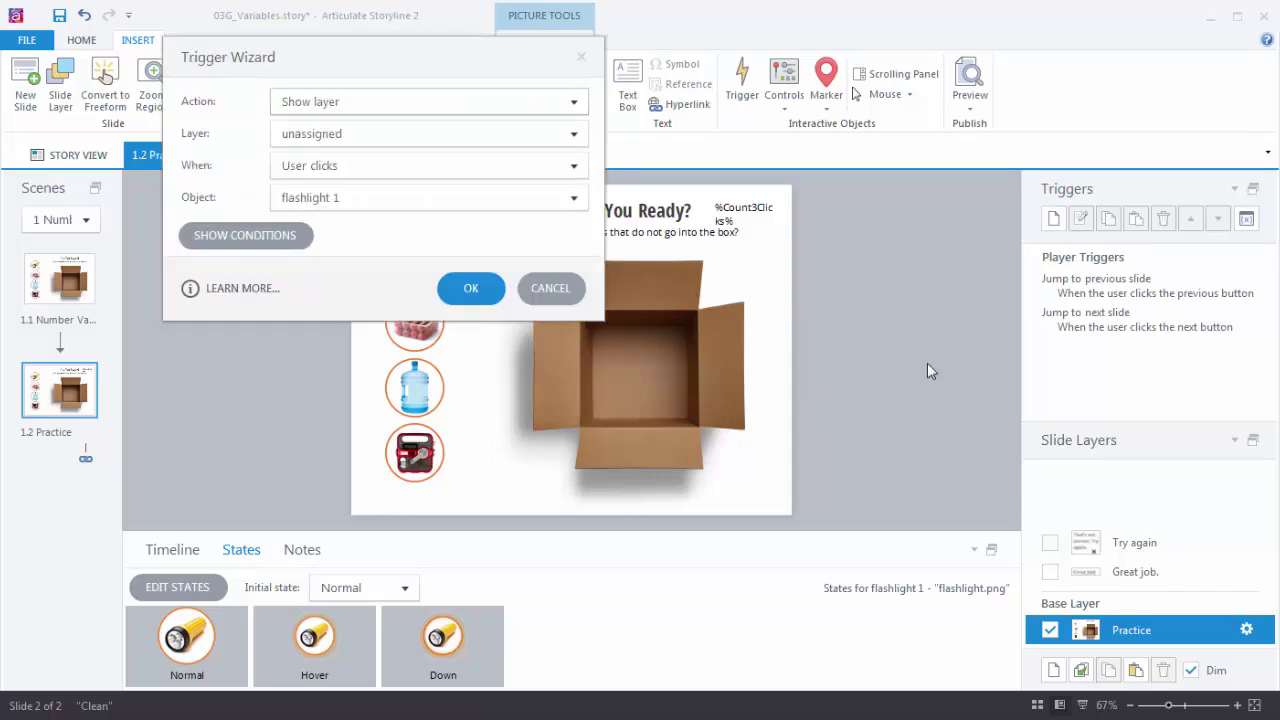
click(336, 106)
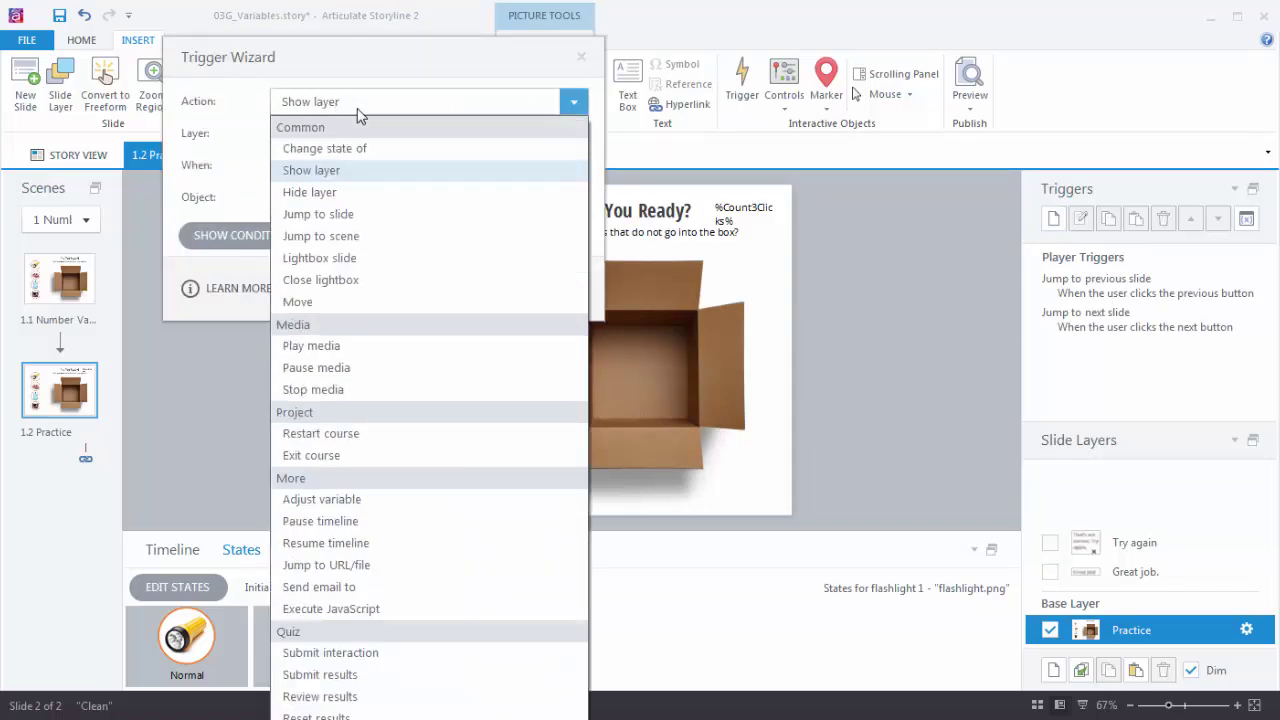
click(337, 502)
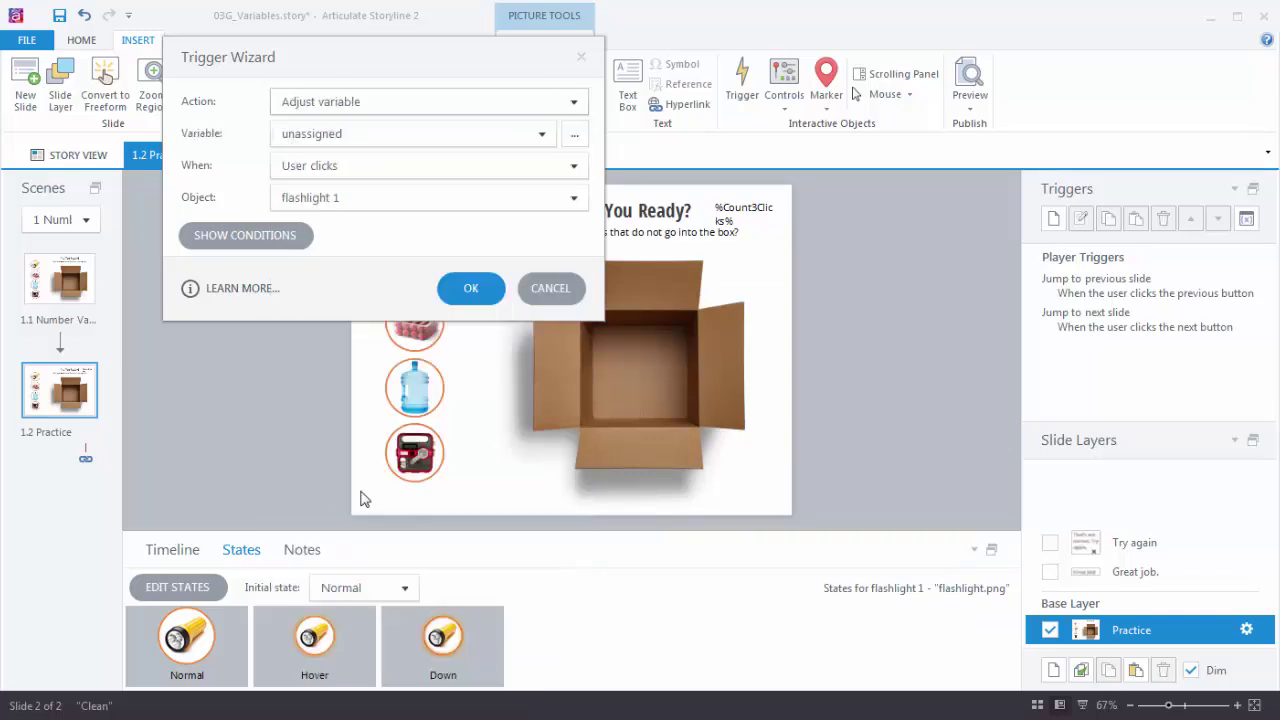
click(540, 134)
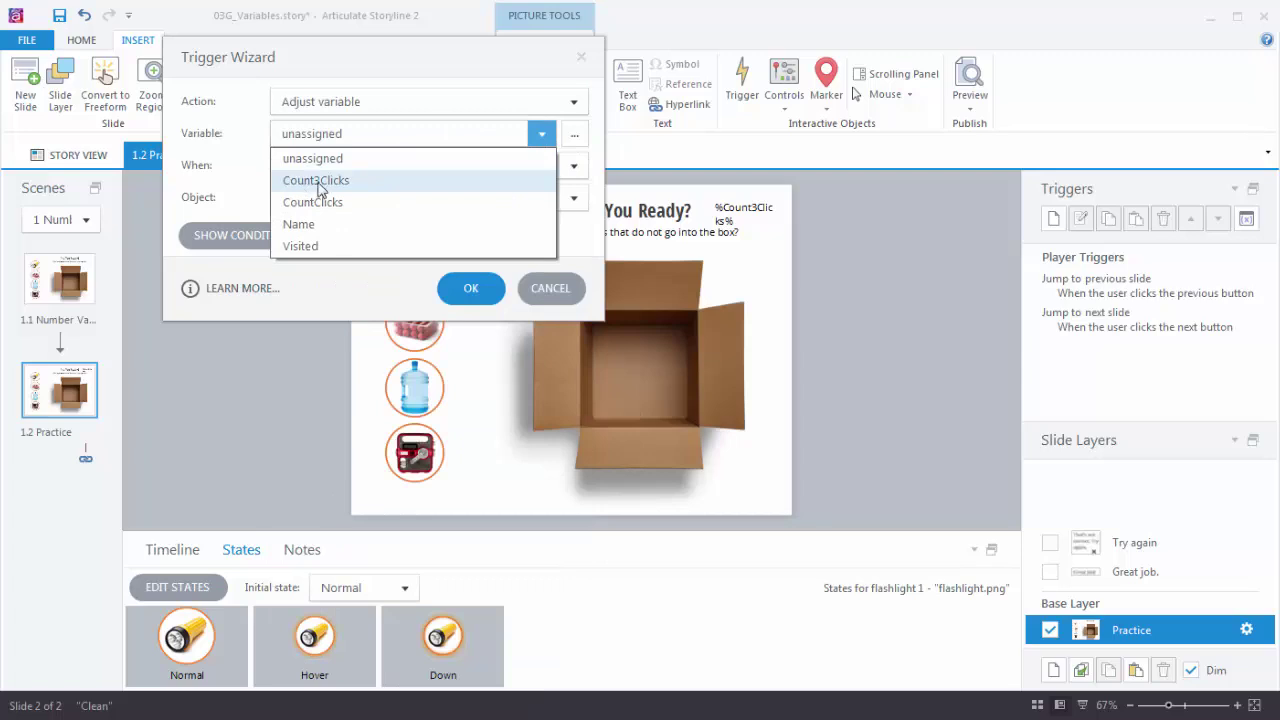
click(347, 189)
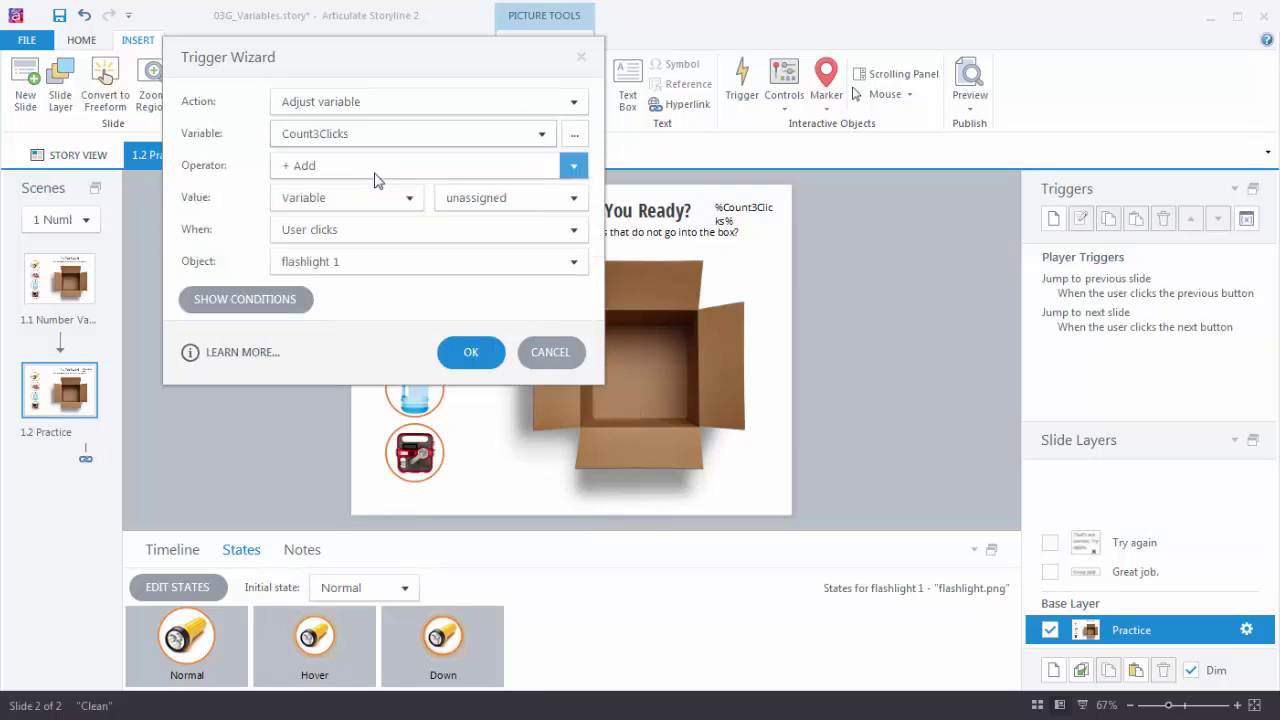
Step: Keep the Add operator, set the trigger to add a value of 1 when the flashlight is clicked, and confirm it
click(572, 168)
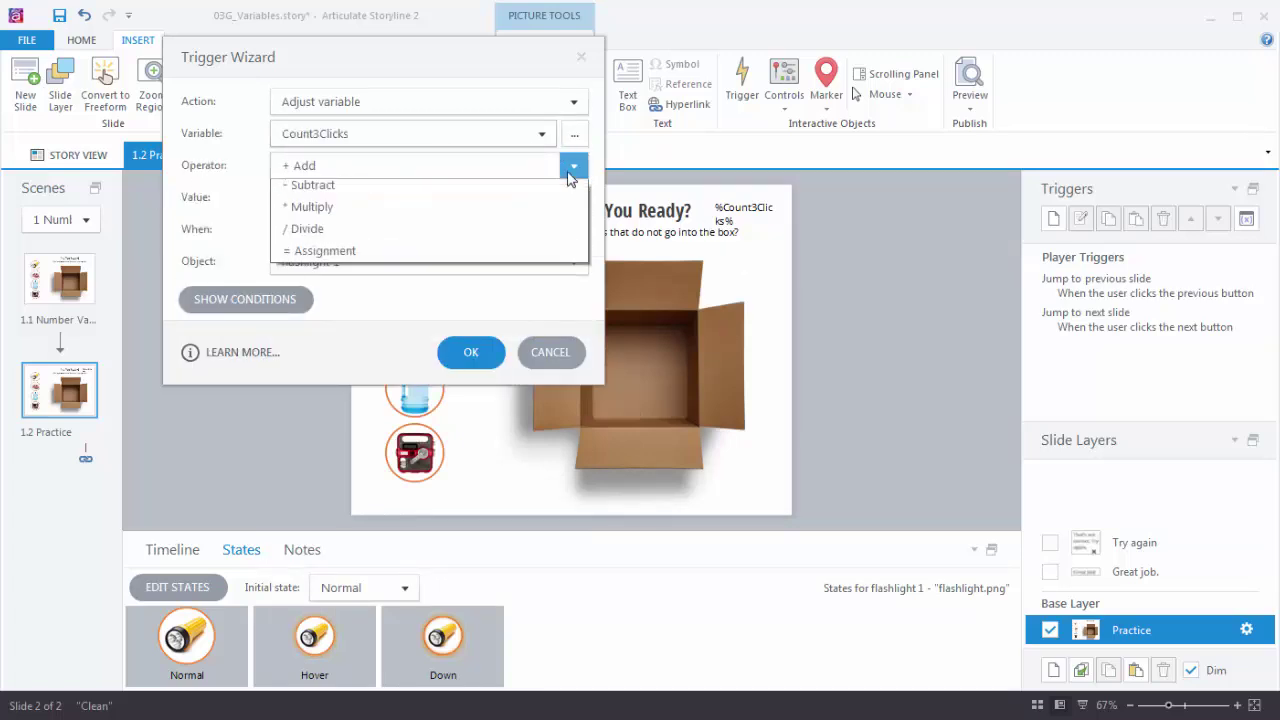
click(575, 172)
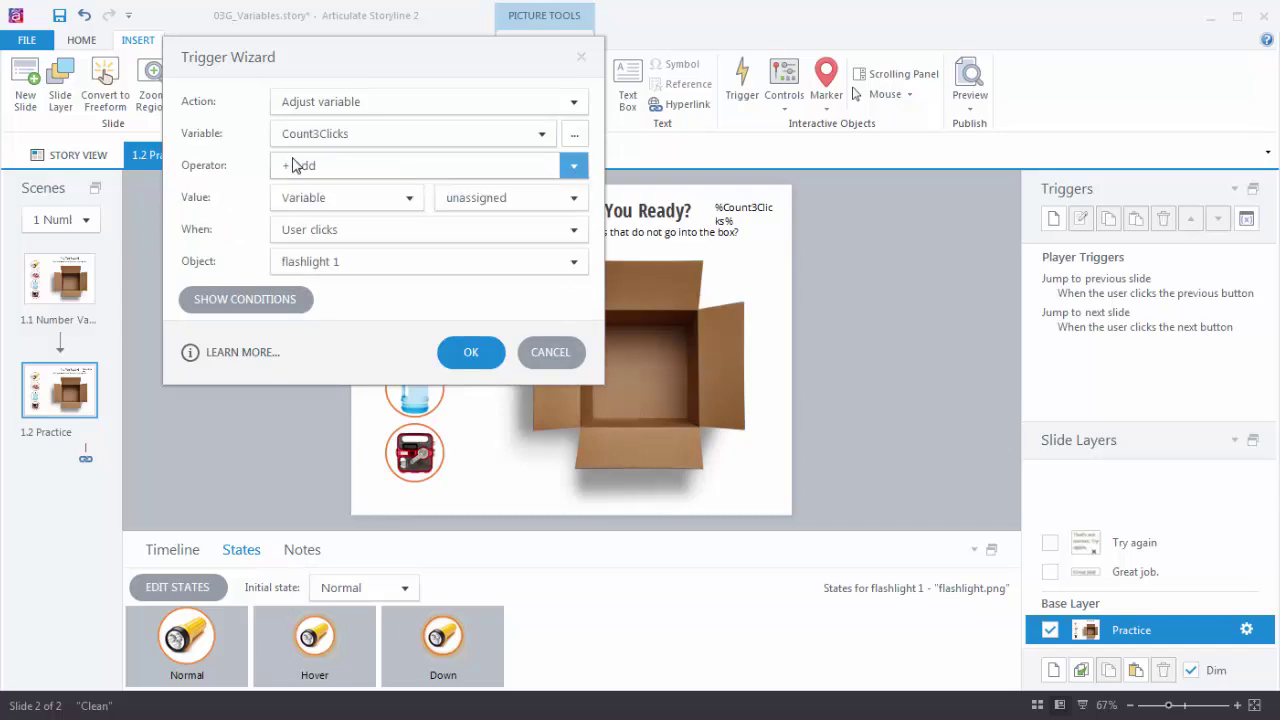
click(409, 198)
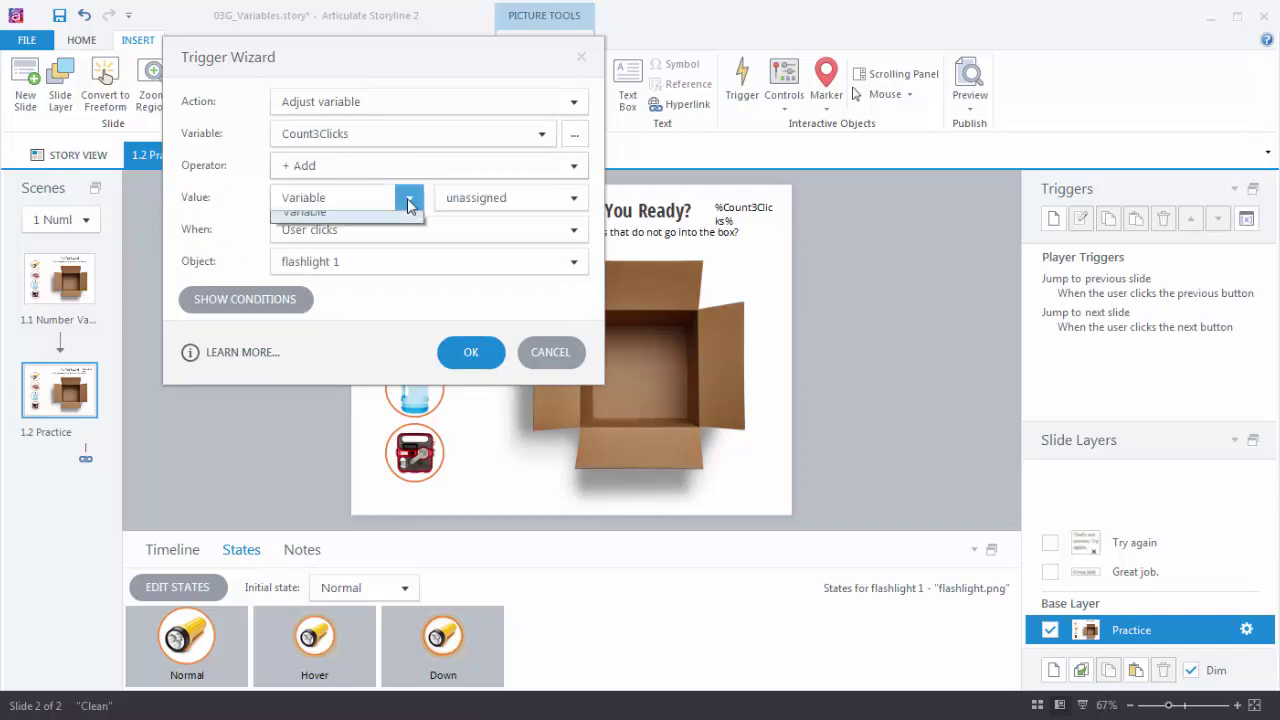
click(296, 223)
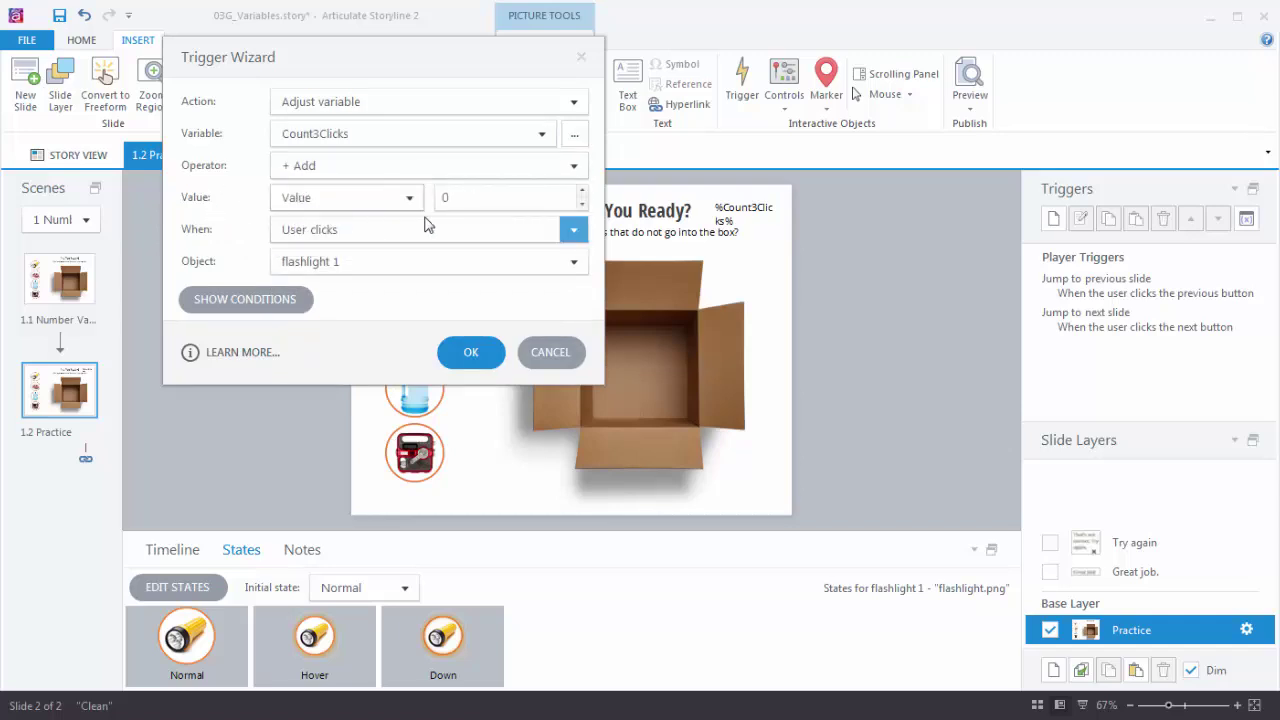
click(477, 198)
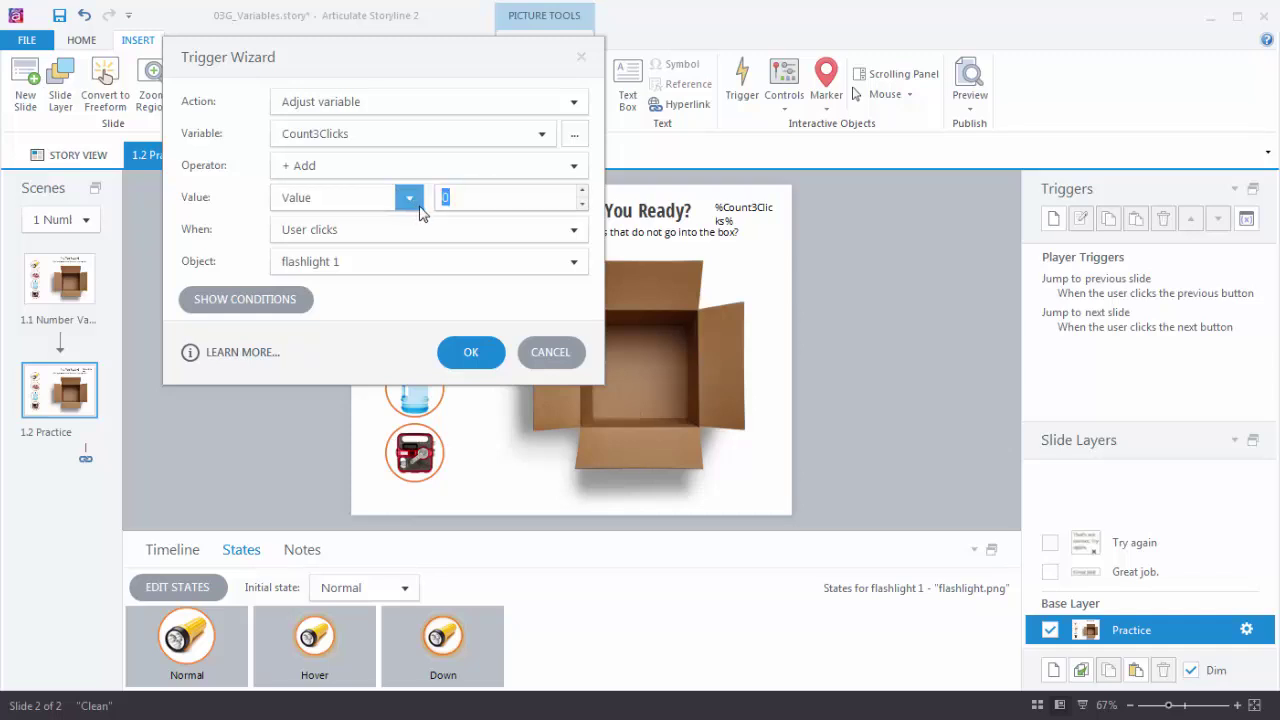
text(1)
click(478, 360)
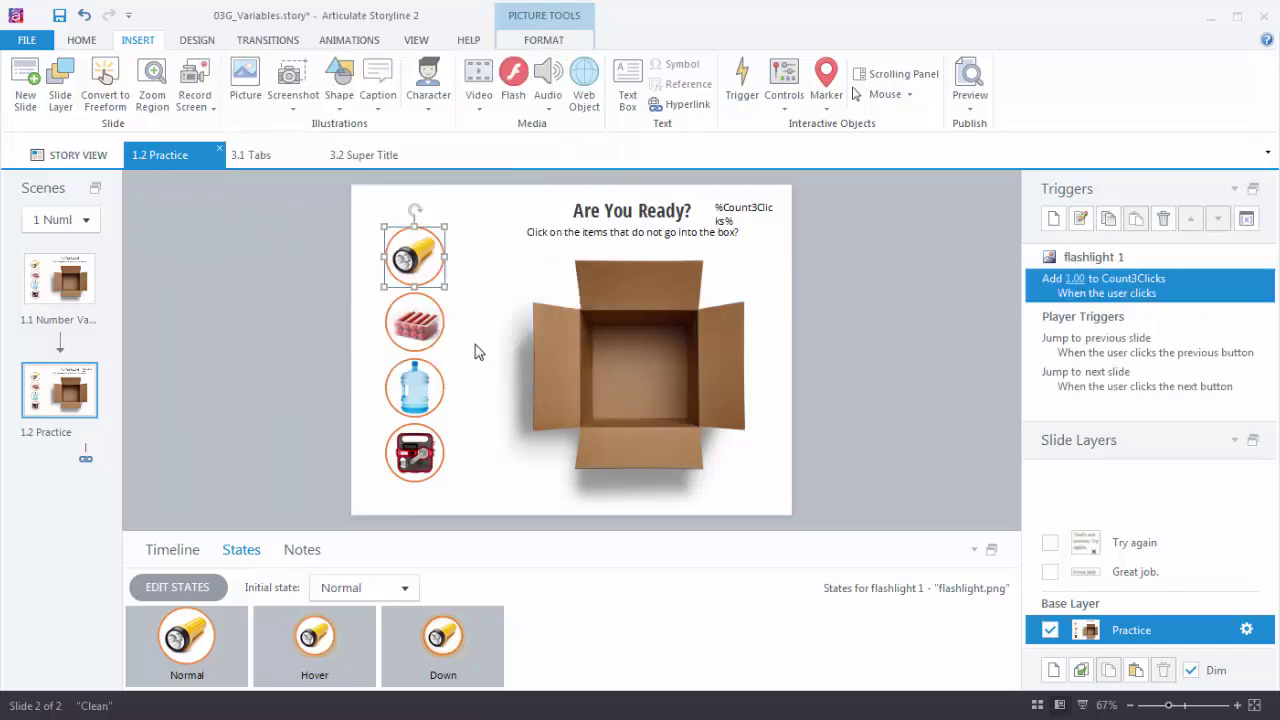
Step: Preview this slide, select the flashlight repeatedly to test the Count3Clicks counter, and close the preview
click(966, 112)
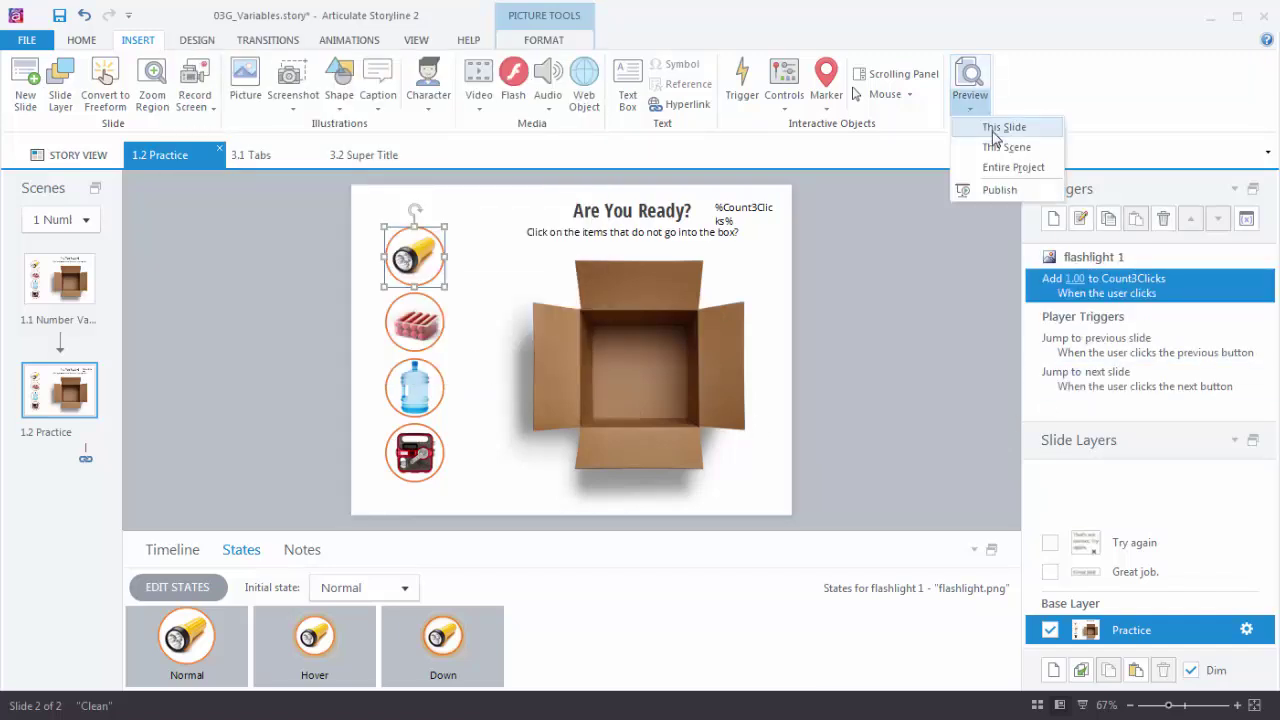
click(992, 127)
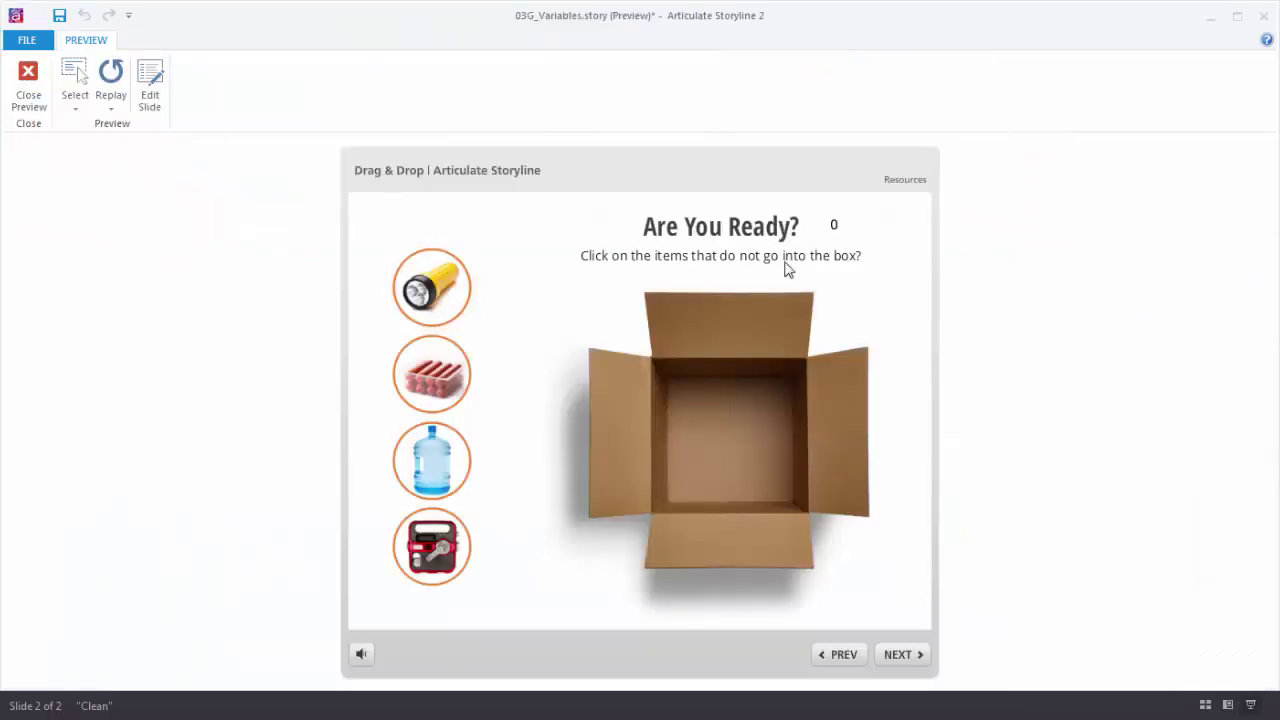
click(462, 298)
click(440, 292)
click(438, 291)
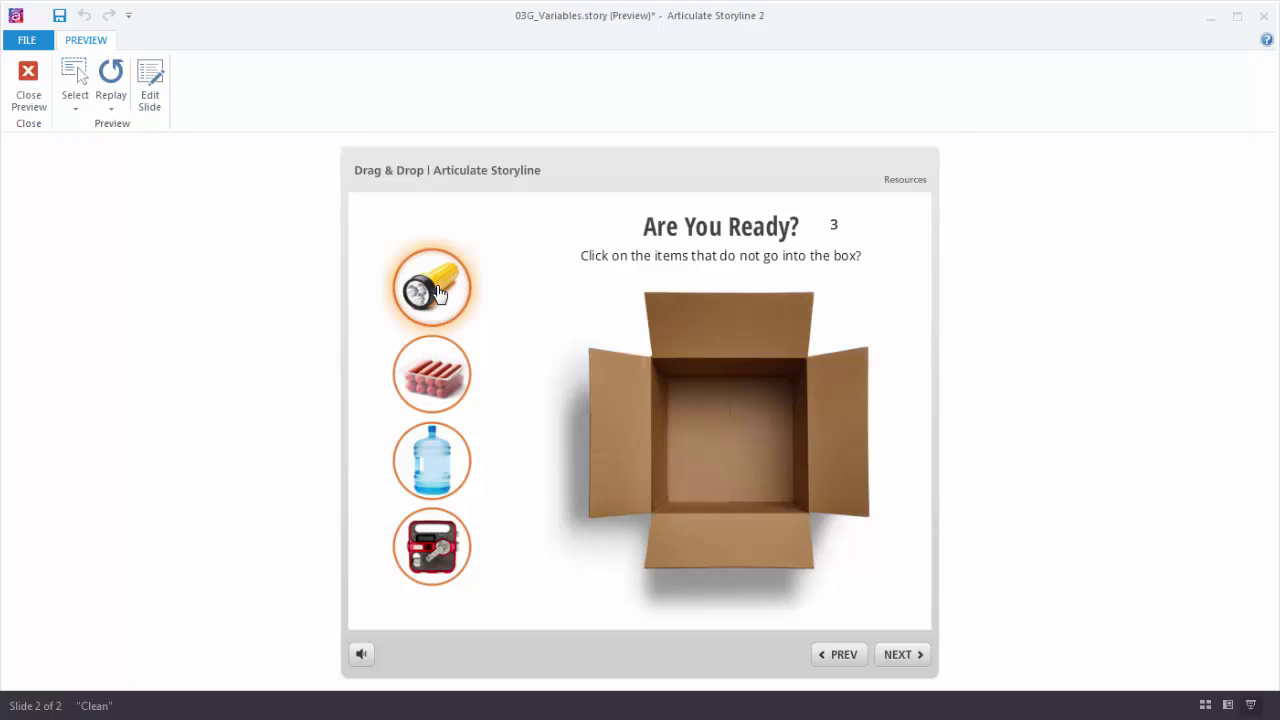
click(437, 291)
click(438, 291)
click(438, 291)
click(439, 292)
click(439, 292)
click(440, 293)
click(440, 292)
click(440, 292)
click(440, 292)
click(440, 292)
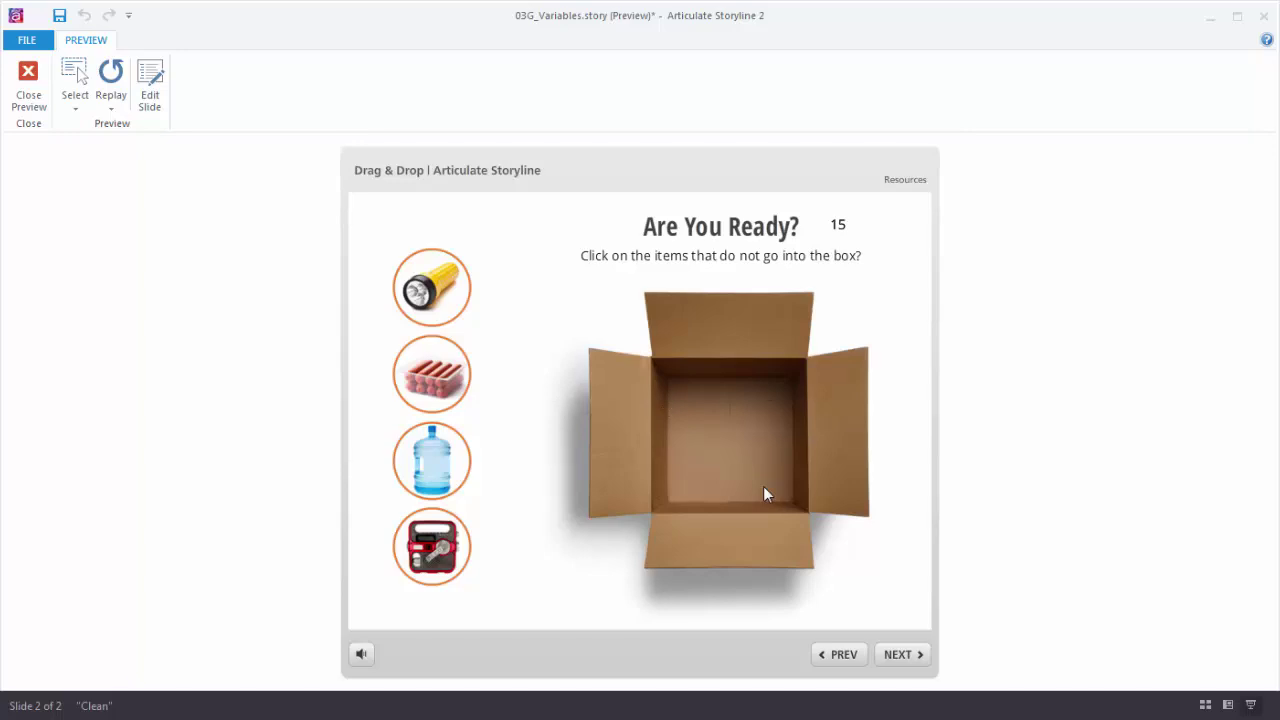
click(28, 85)
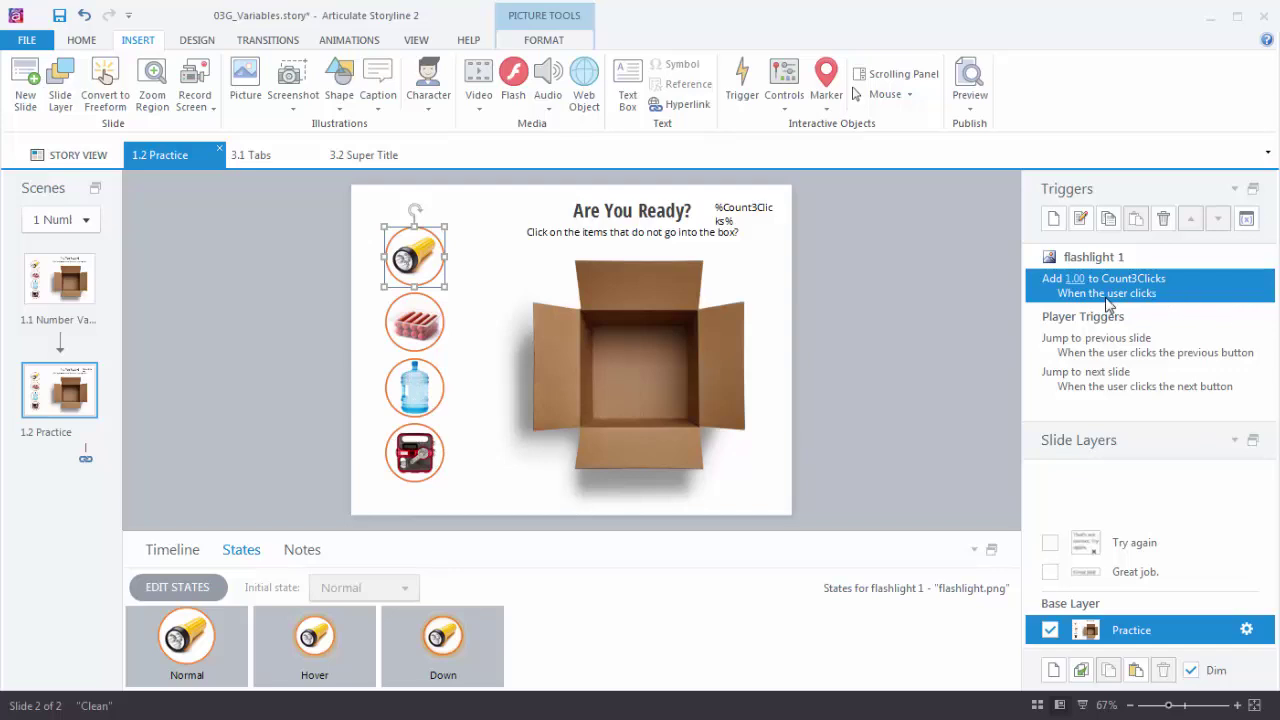
Step: Copy the flashlight's Add 1.00 to Count3Clicks trigger and paste it onto both the water bottle and radio pictures
click(1109, 219)
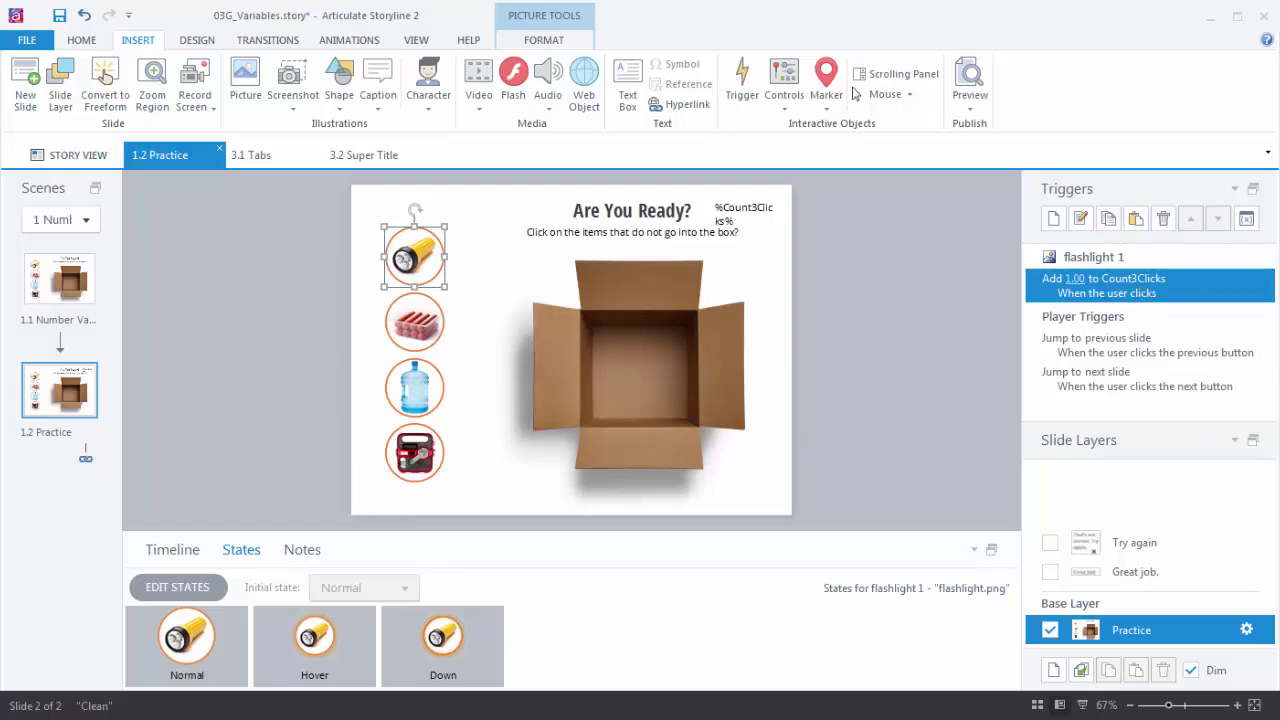
drag(295, 340, 491, 511)
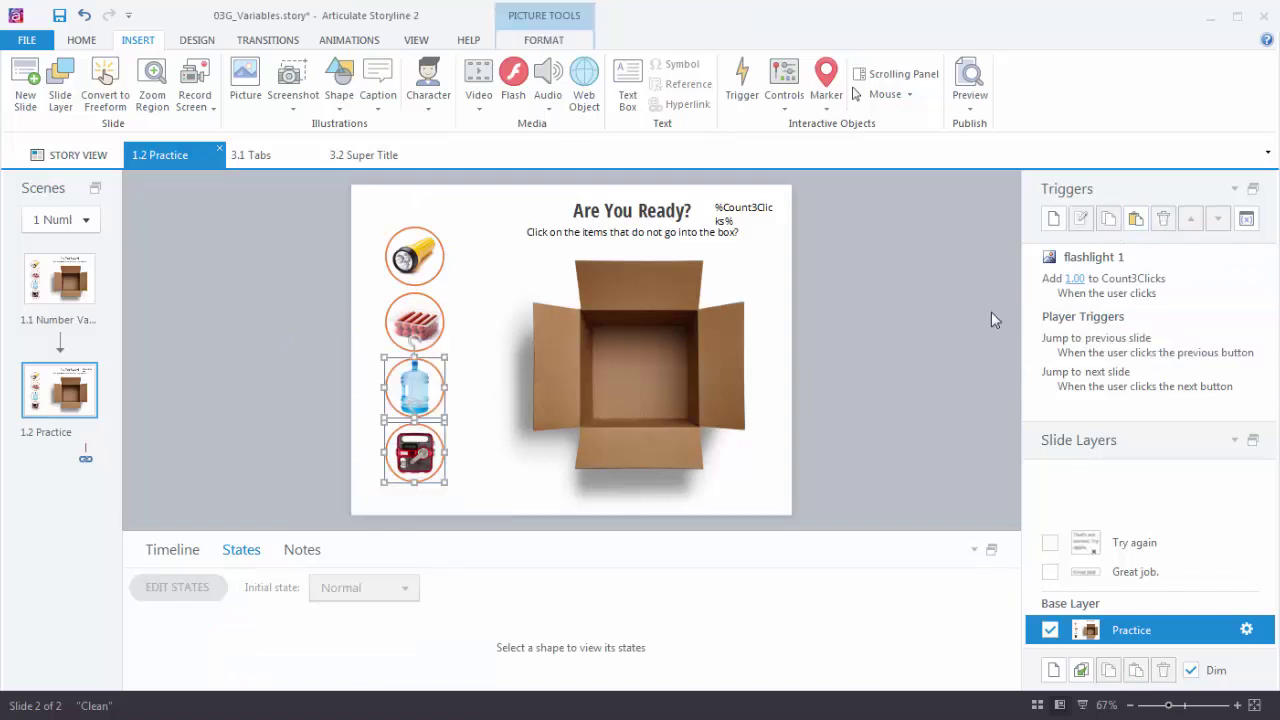
click(1135, 220)
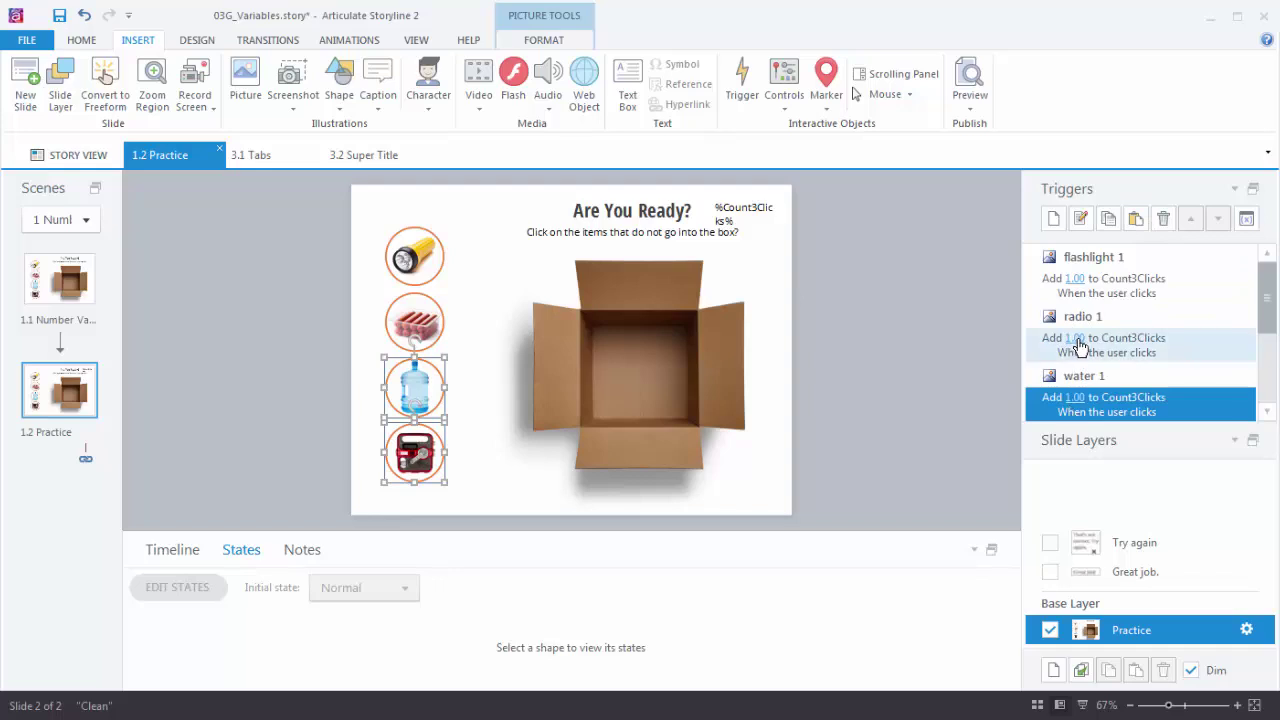
Step: Preview this slide and test the Count3Clicks counter with the flashlight, water bottle and radio pictures
click(971, 104)
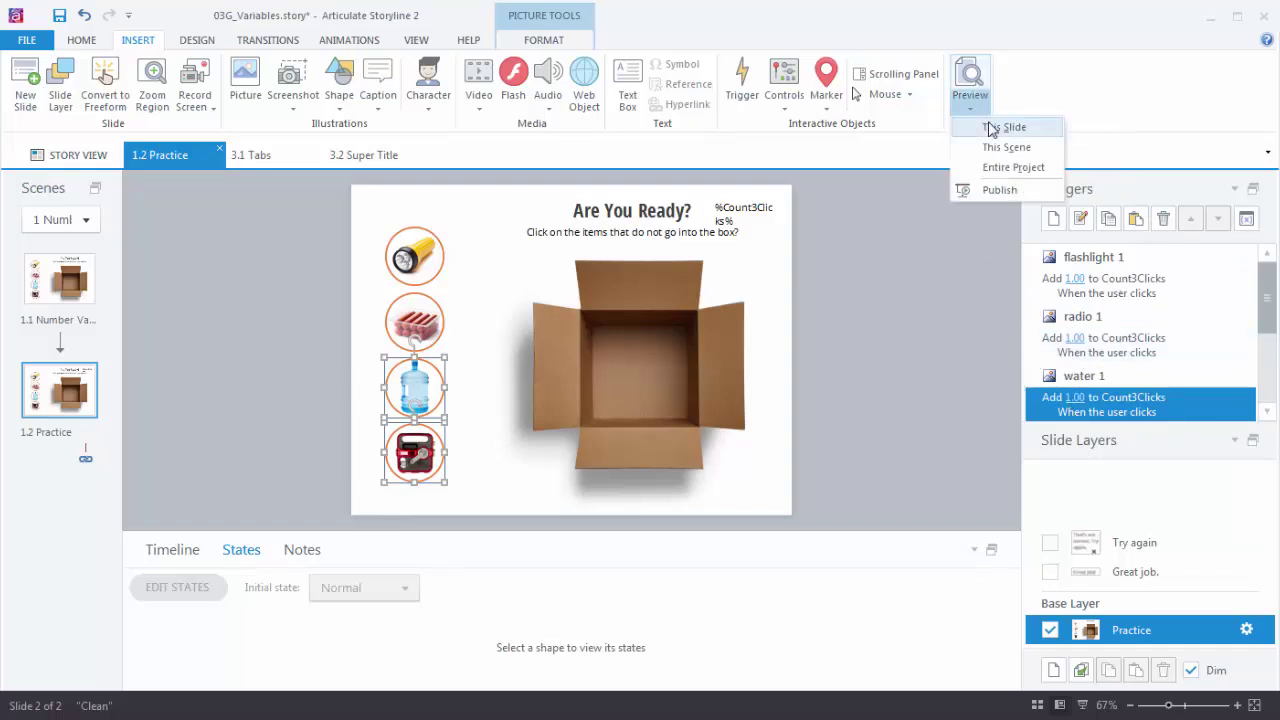
click(1005, 127)
click(445, 298)
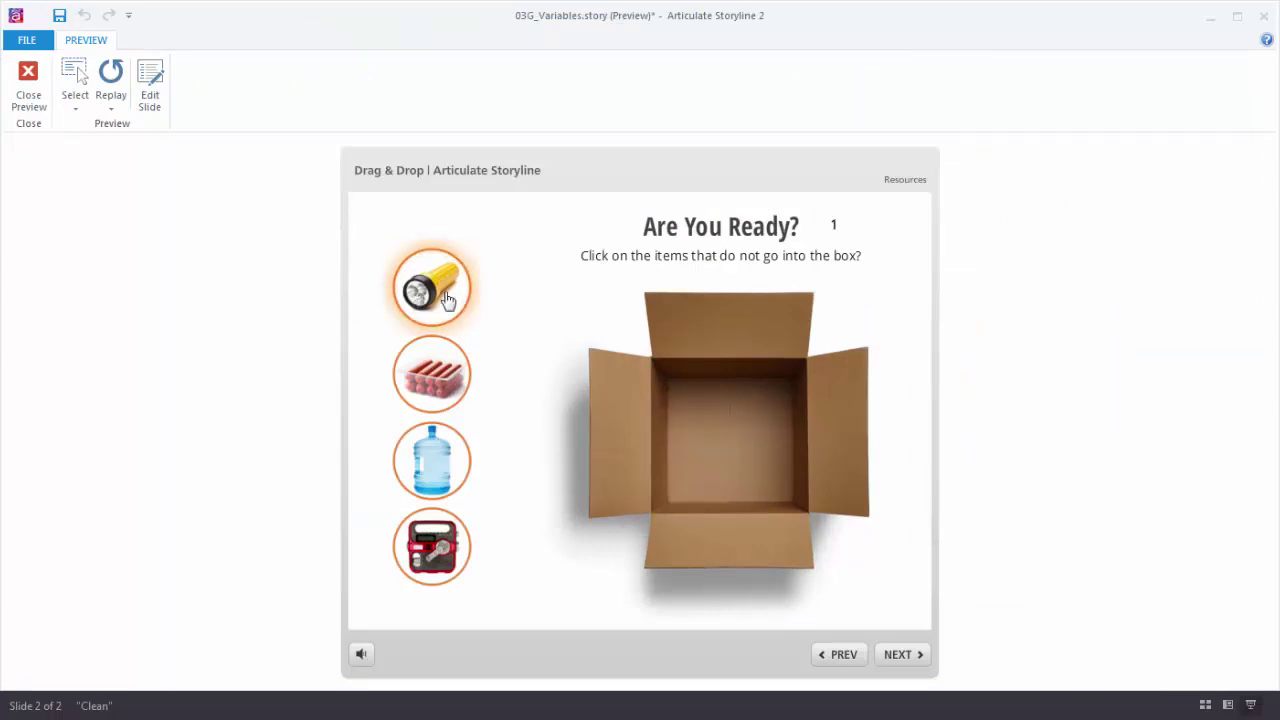
click(462, 470)
click(433, 540)
click(429, 480)
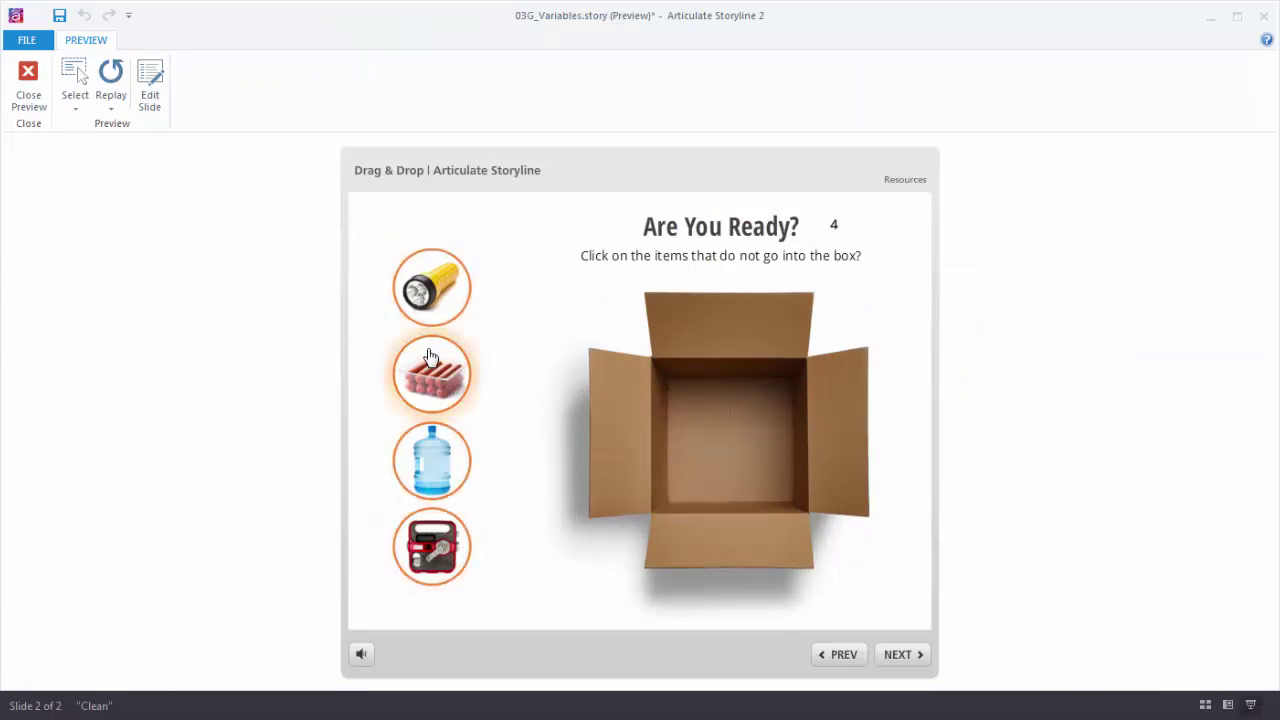
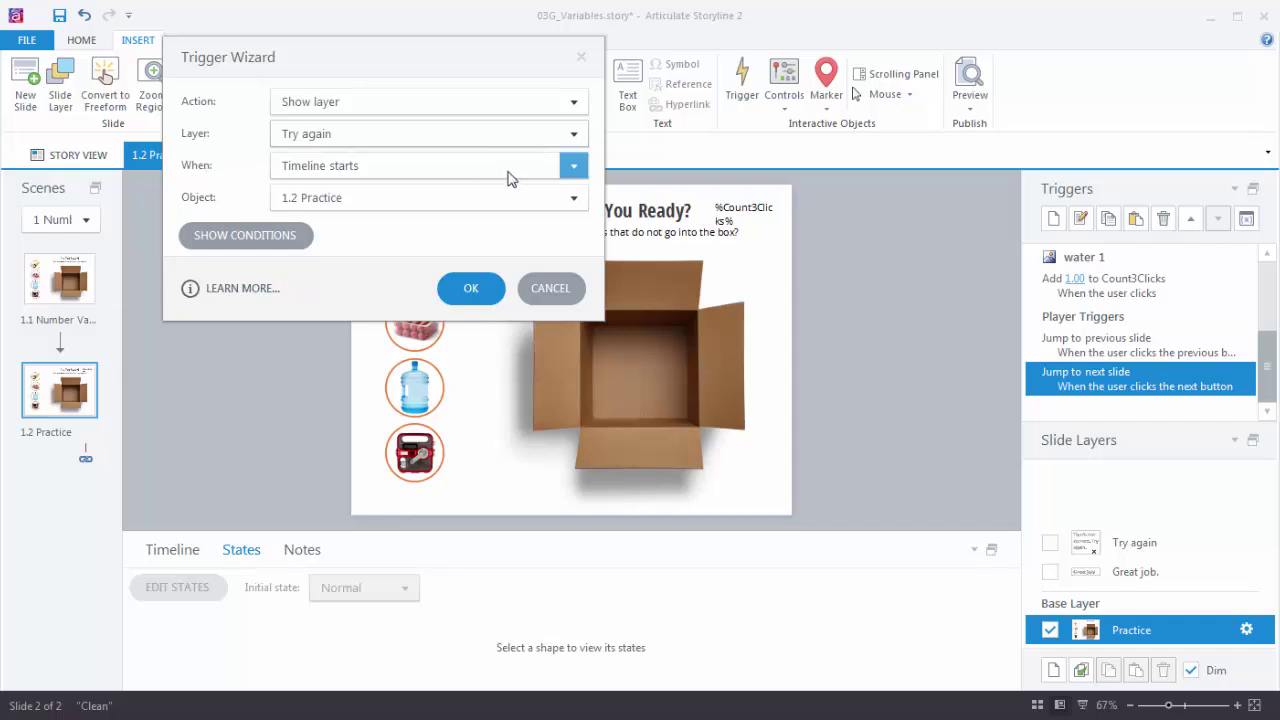
Step: Set the Show layer trigger for the Try again layer to run when the Count3Clicks variable changes
click(573, 166)
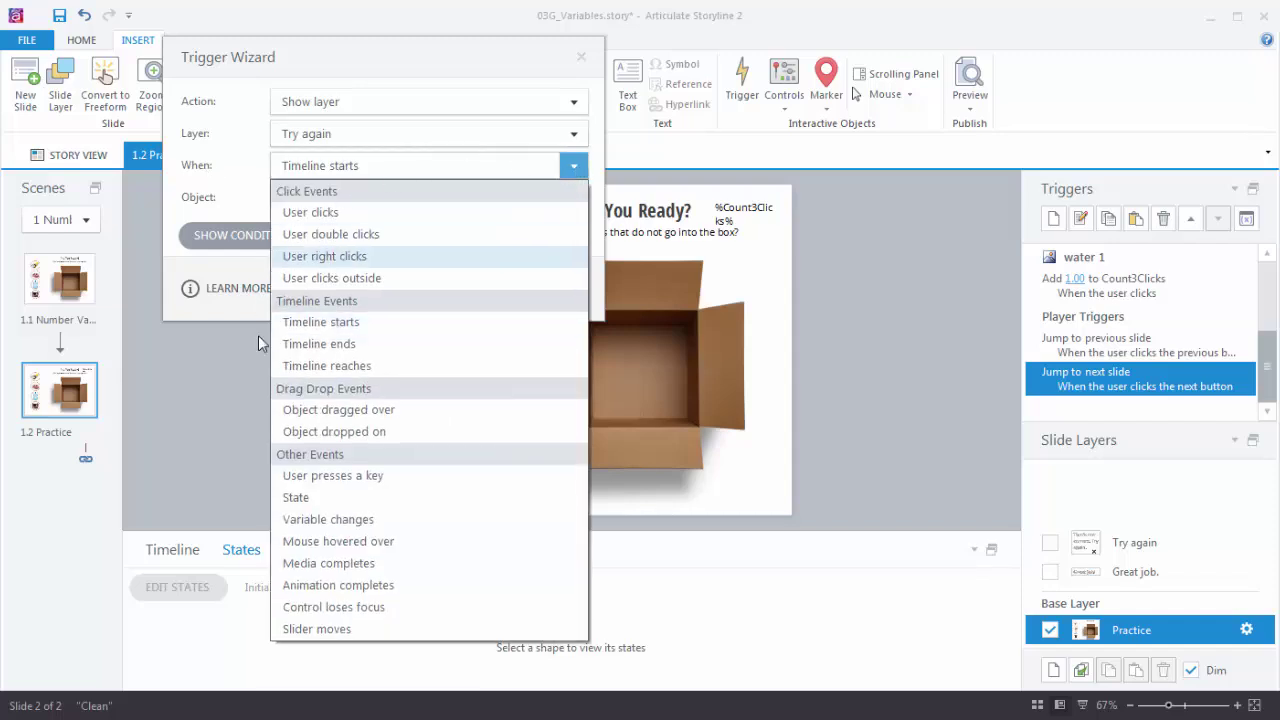
click(358, 524)
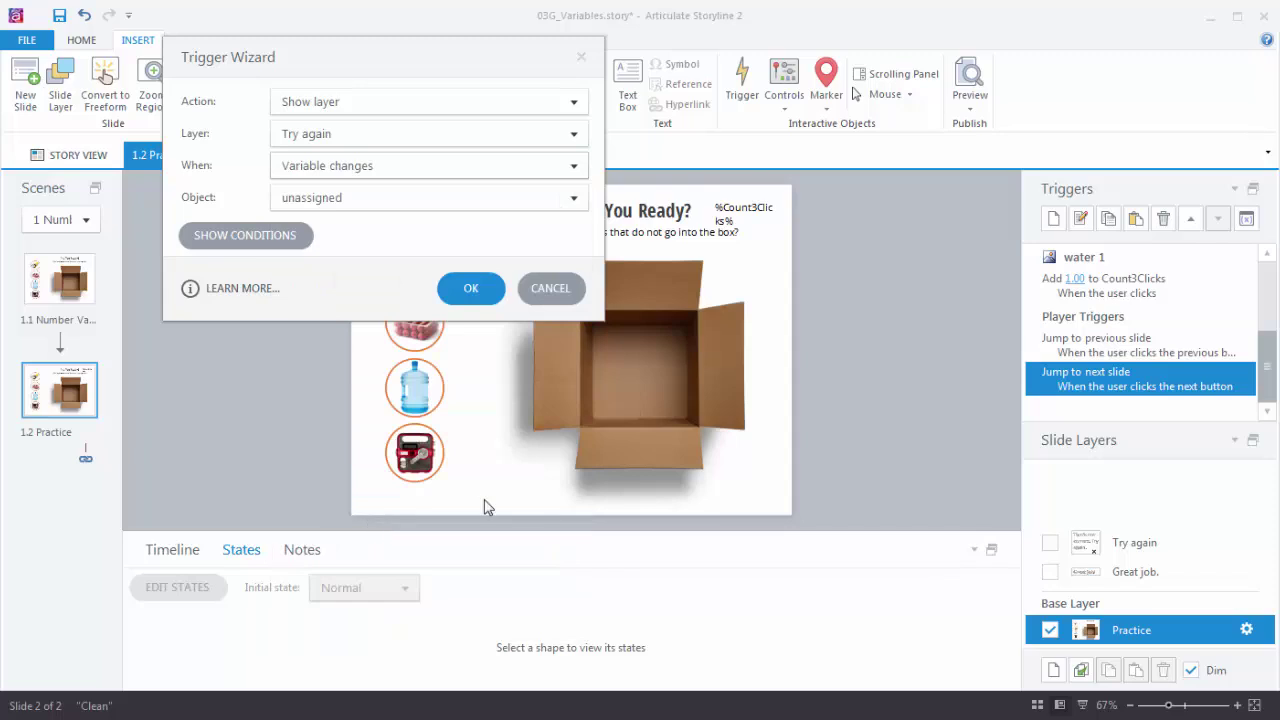
click(575, 200)
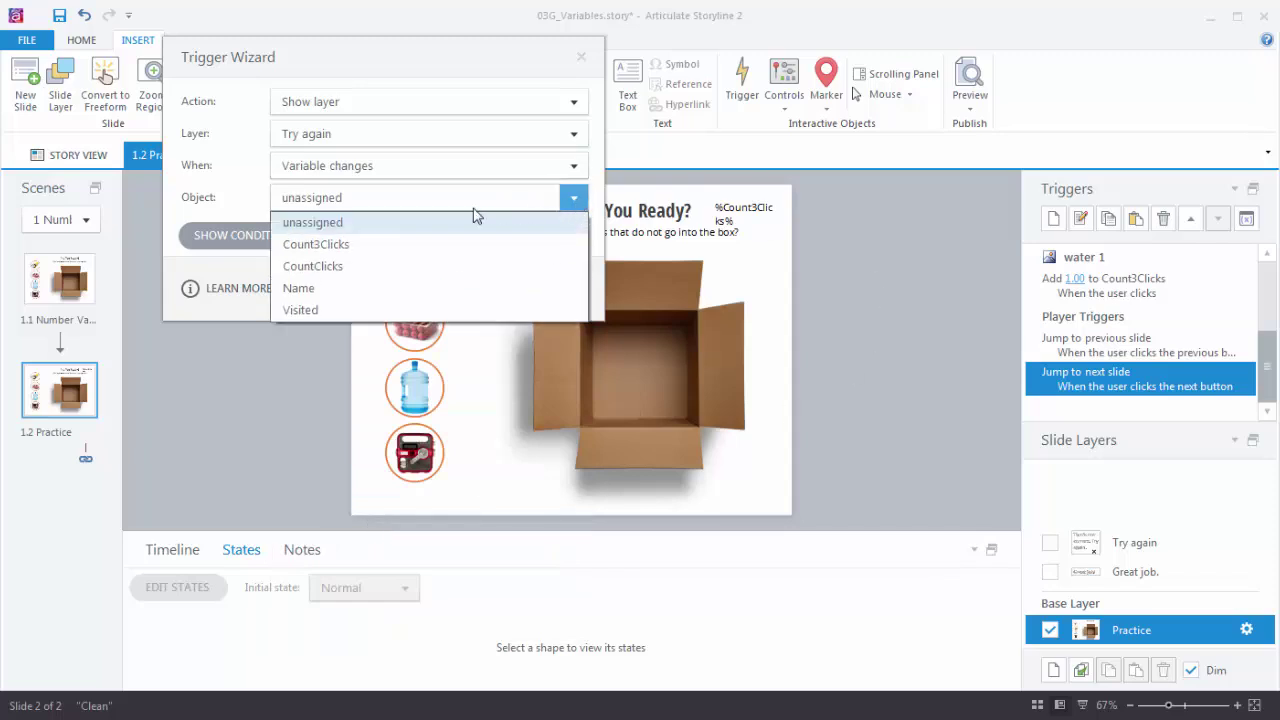
click(340, 250)
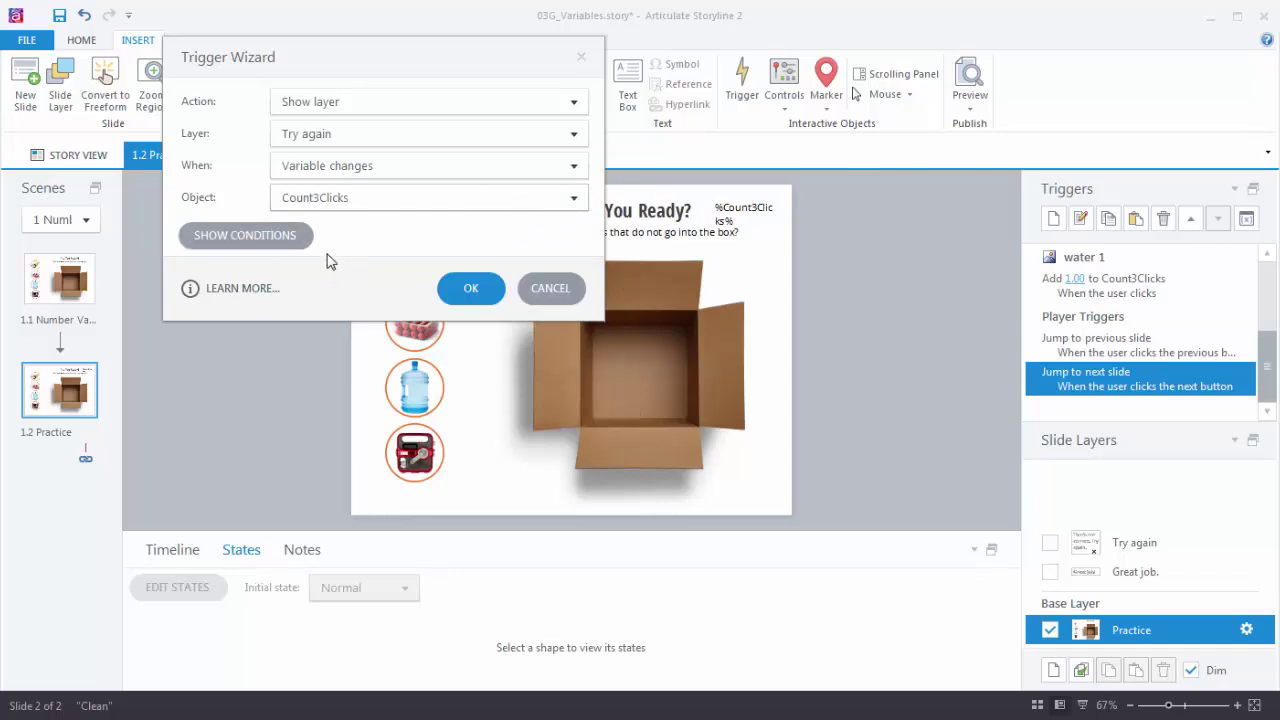
Step: Add the condition Count3Clicks == Equal to the value 3 to the Try again layer trigger, and confirm the trigger
click(258, 237)
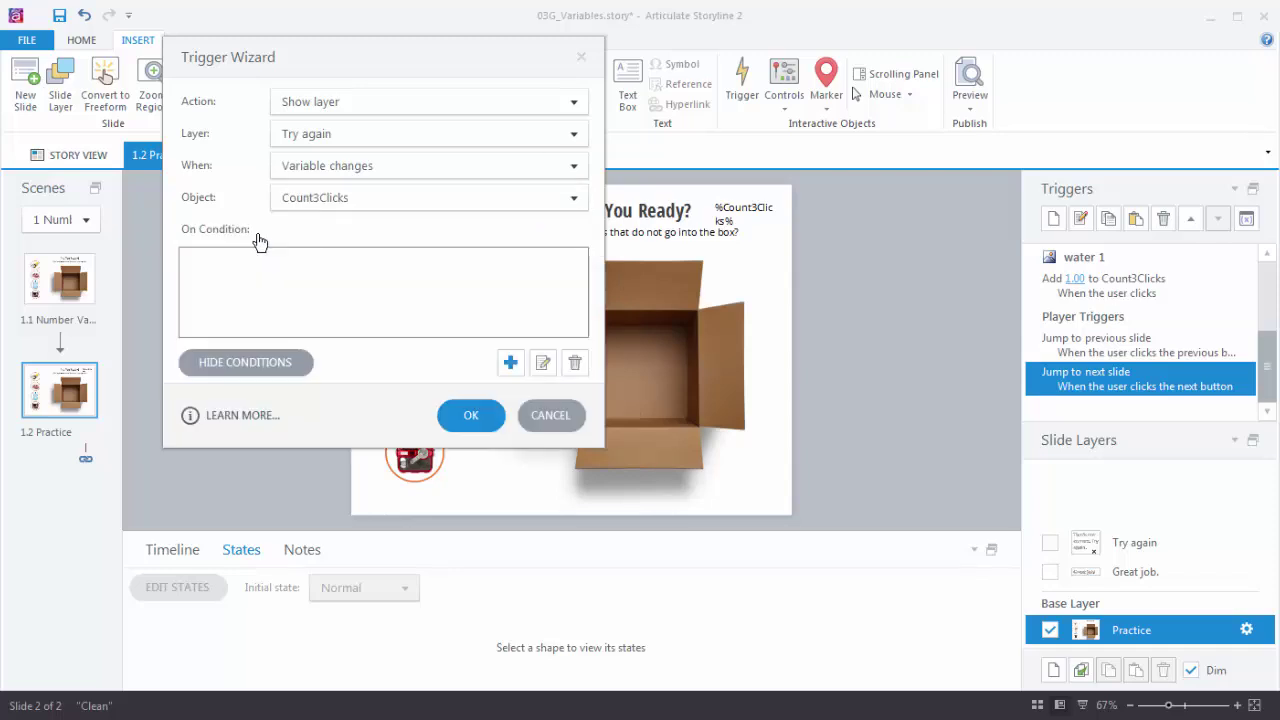
click(511, 364)
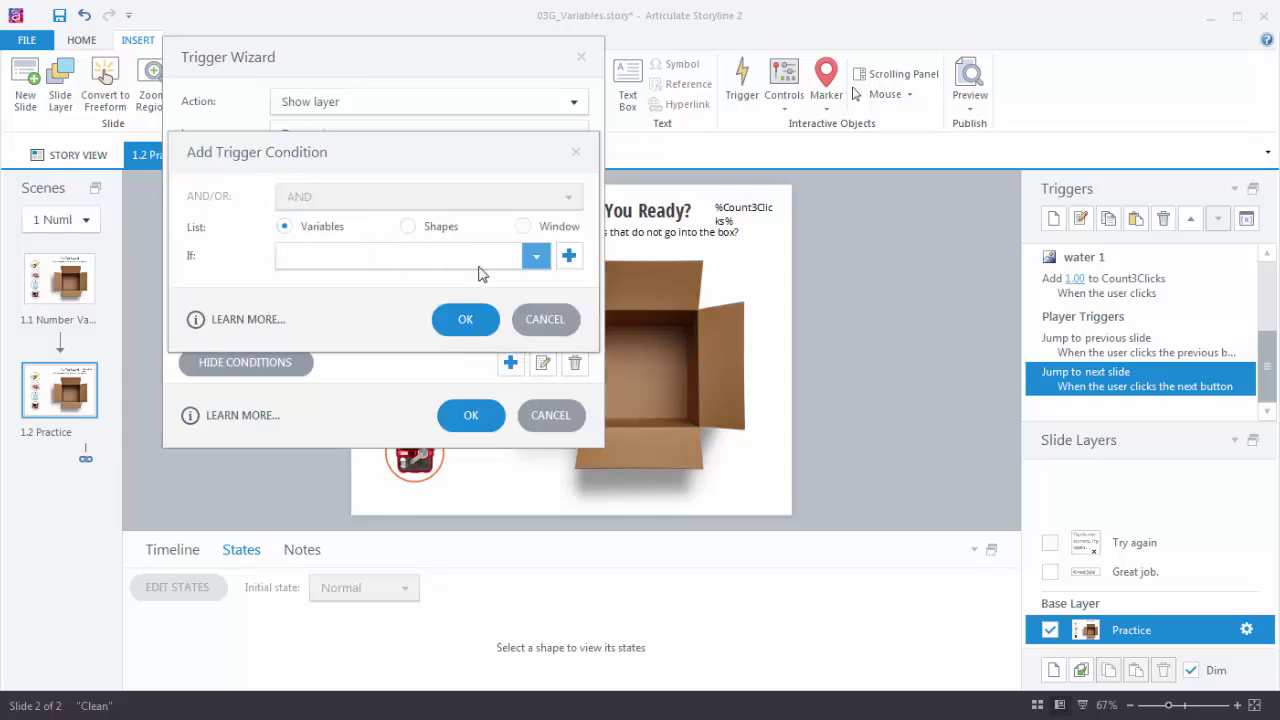
click(536, 258)
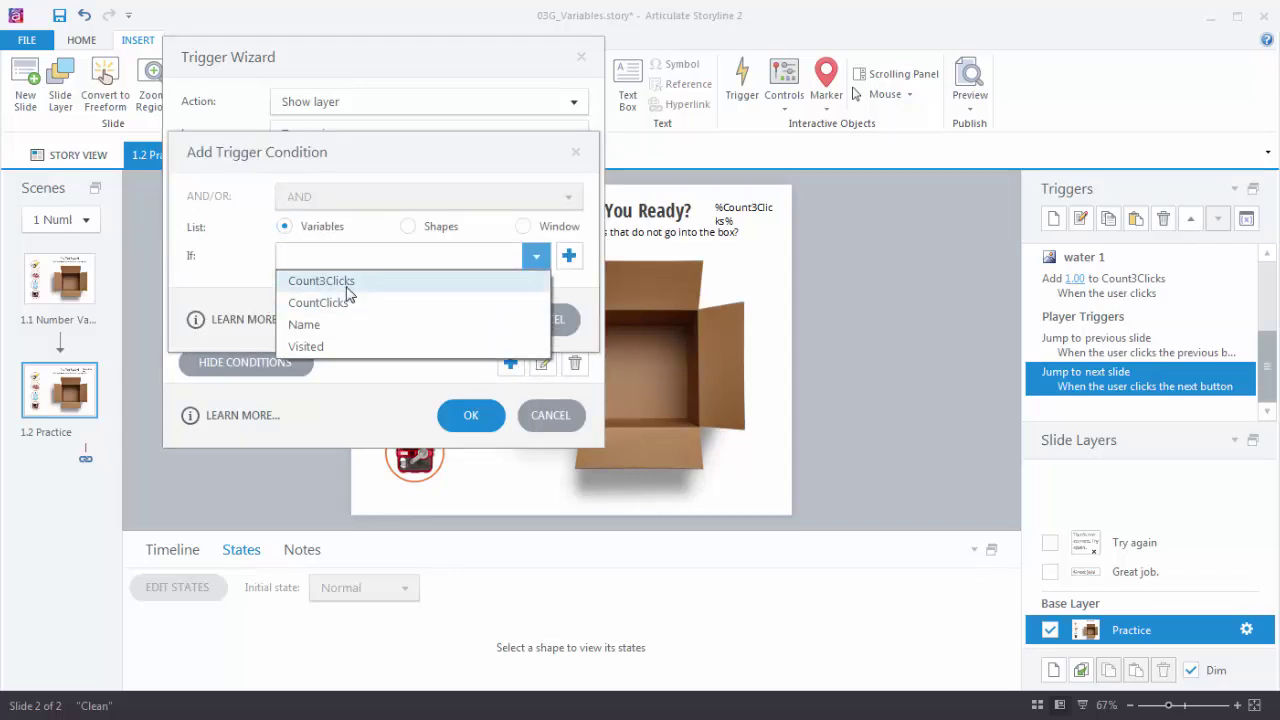
click(350, 279)
click(568, 291)
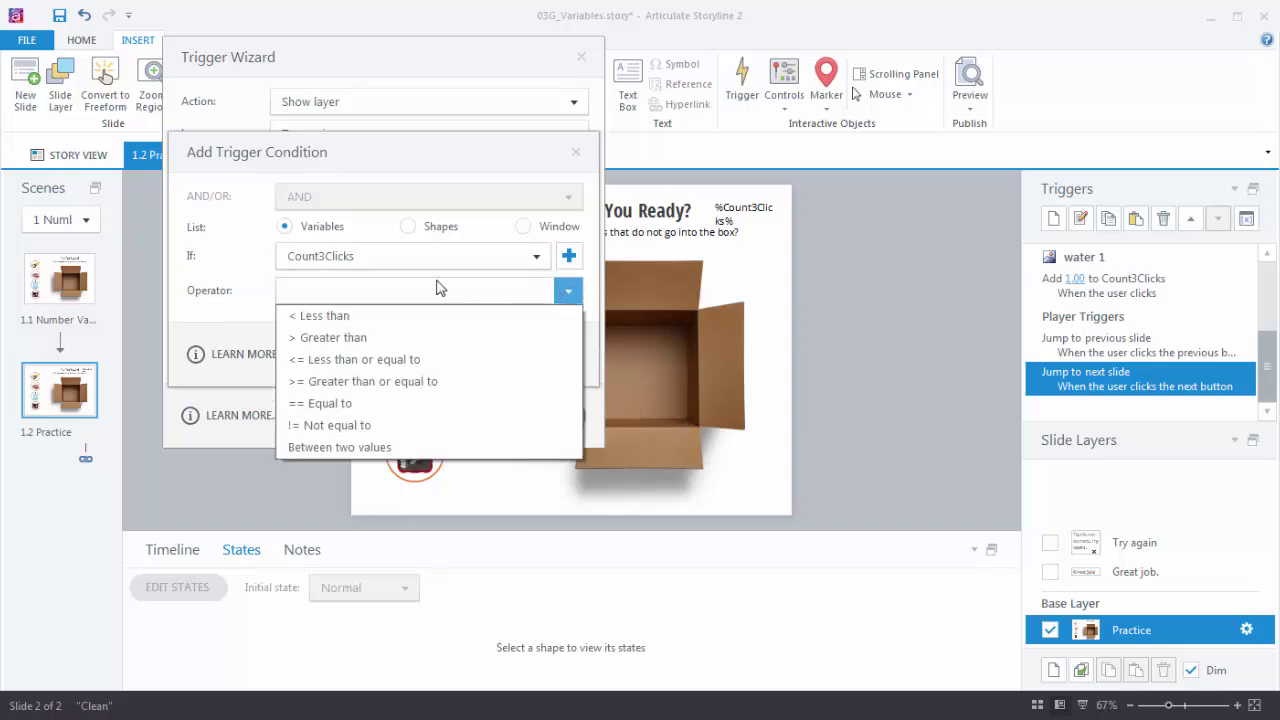
click(350, 403)
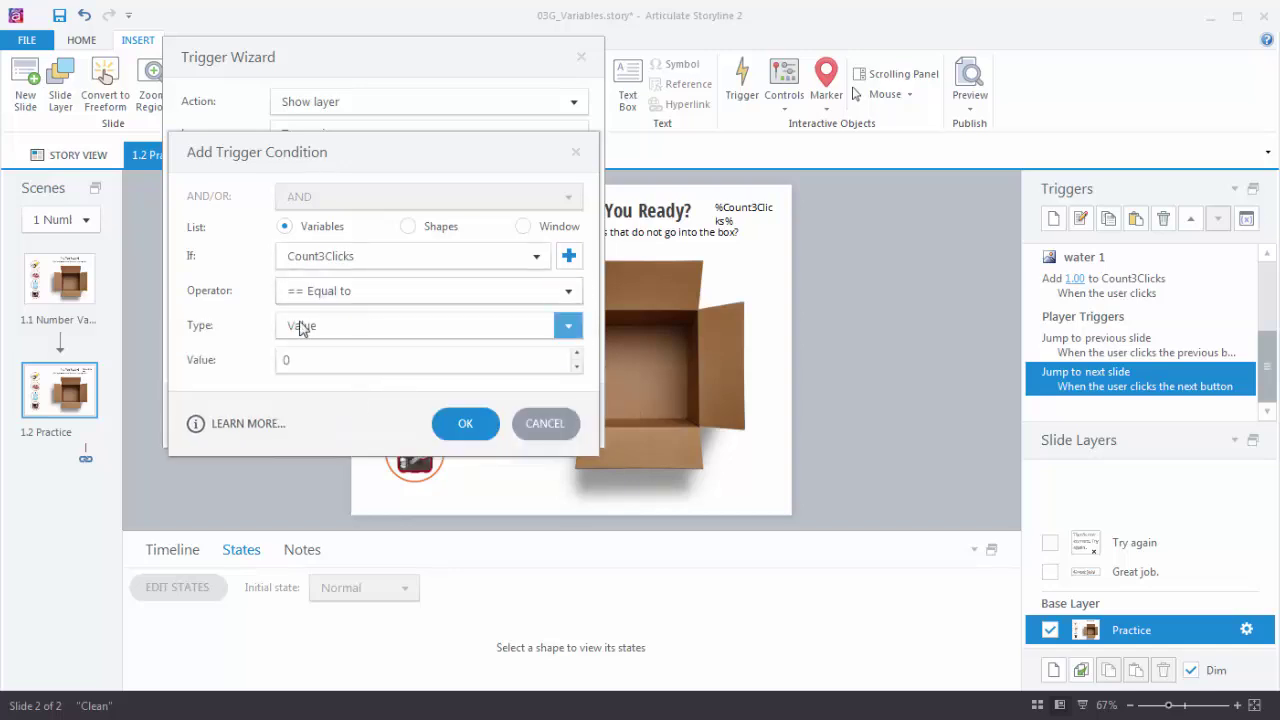
double_click(312, 360)
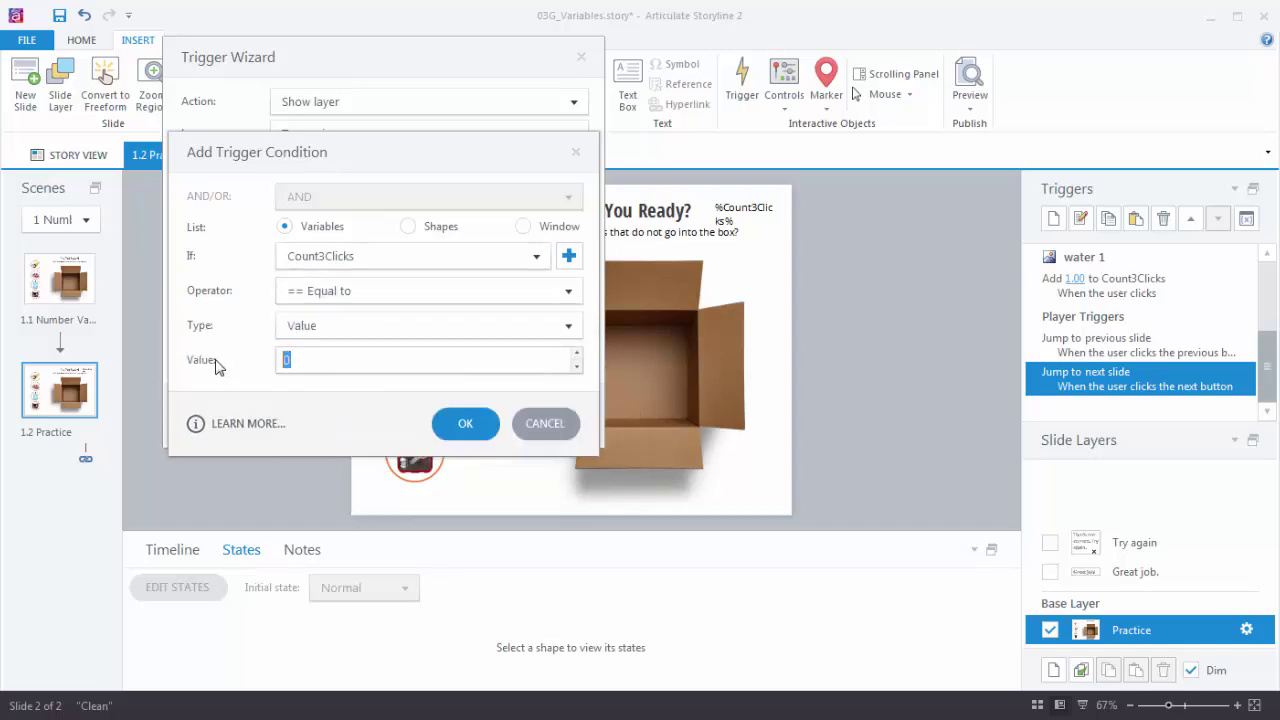
click(465, 423)
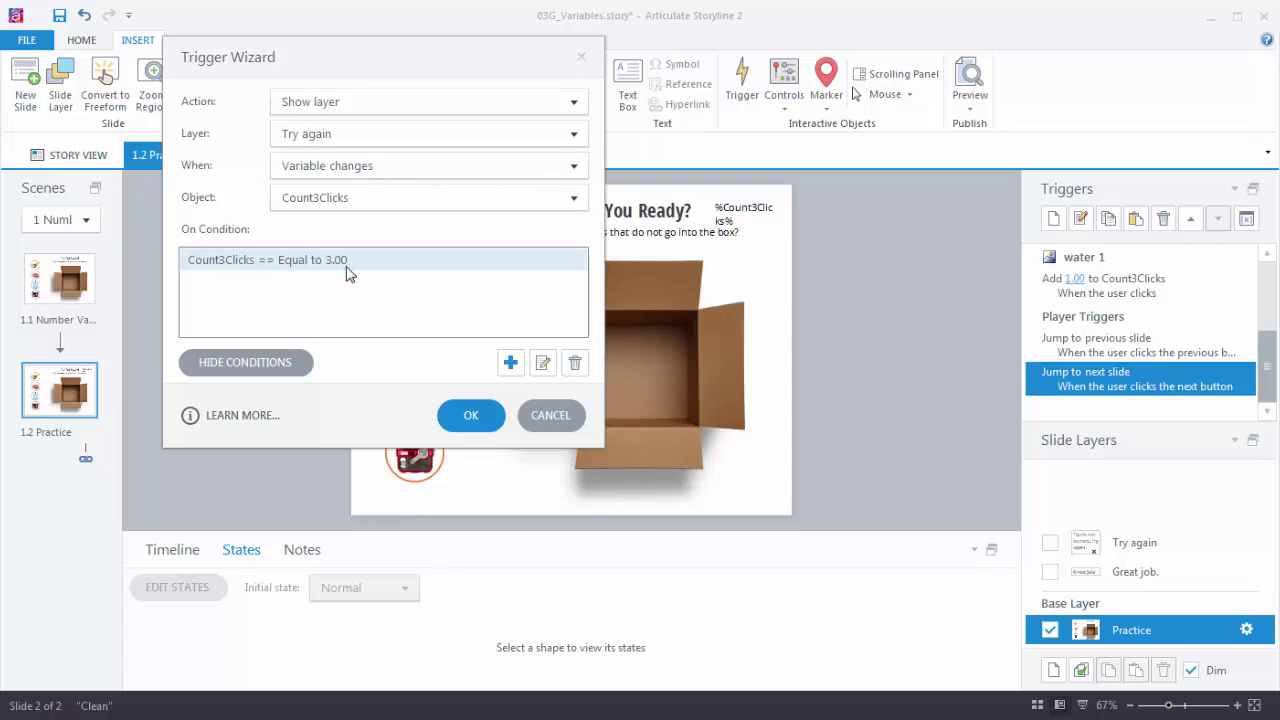
click(486, 419)
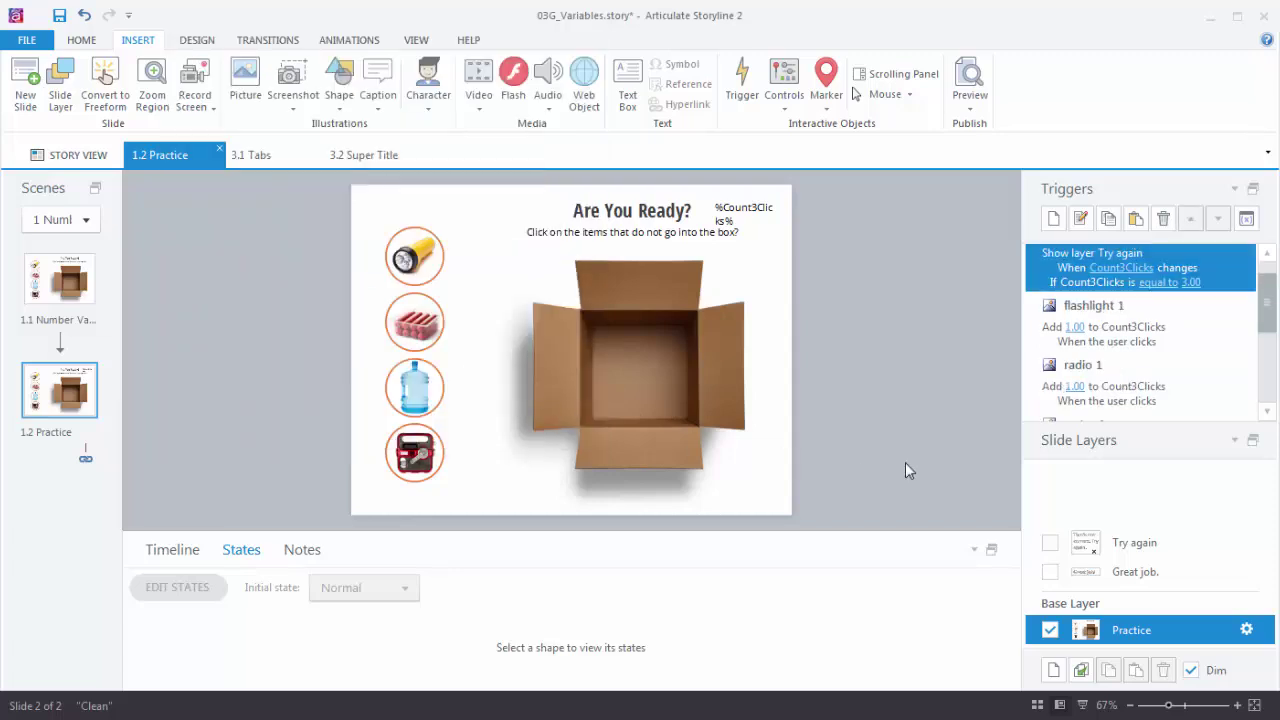
Step: Preview this slide and select the flashlight, water bottle and radio in turn to test the Try again layer trigger
click(974, 106)
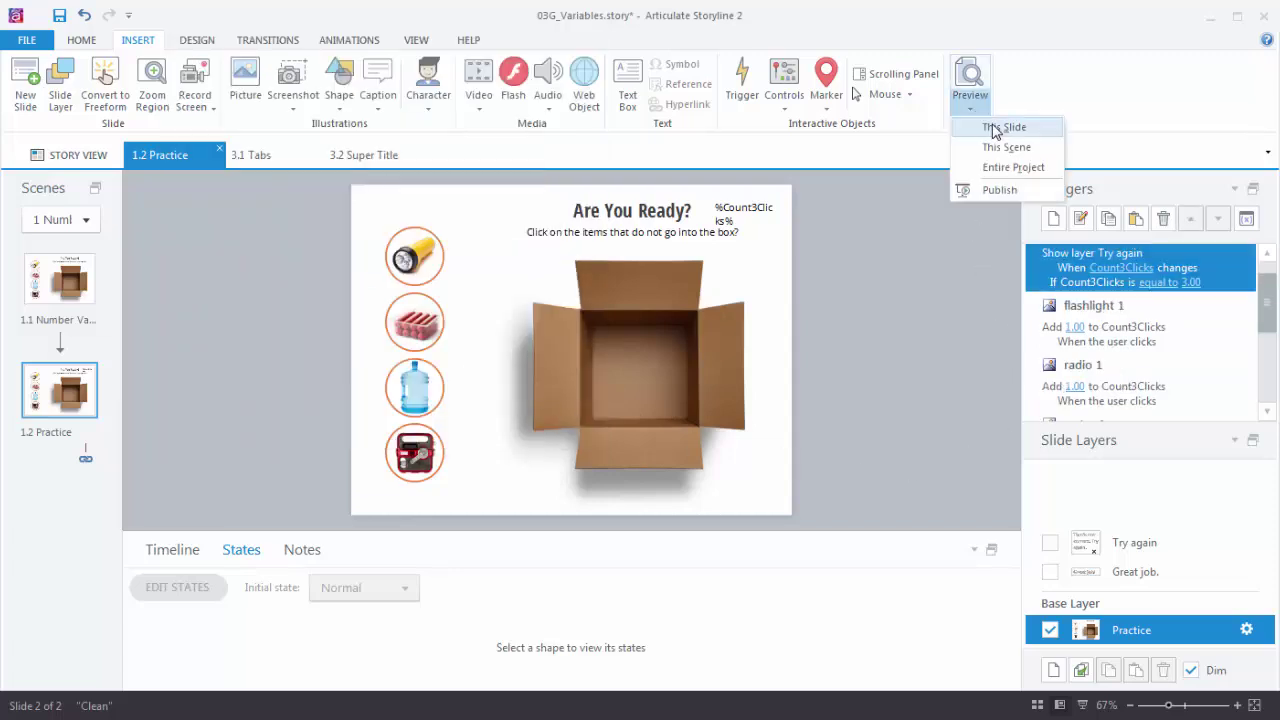
click(995, 130)
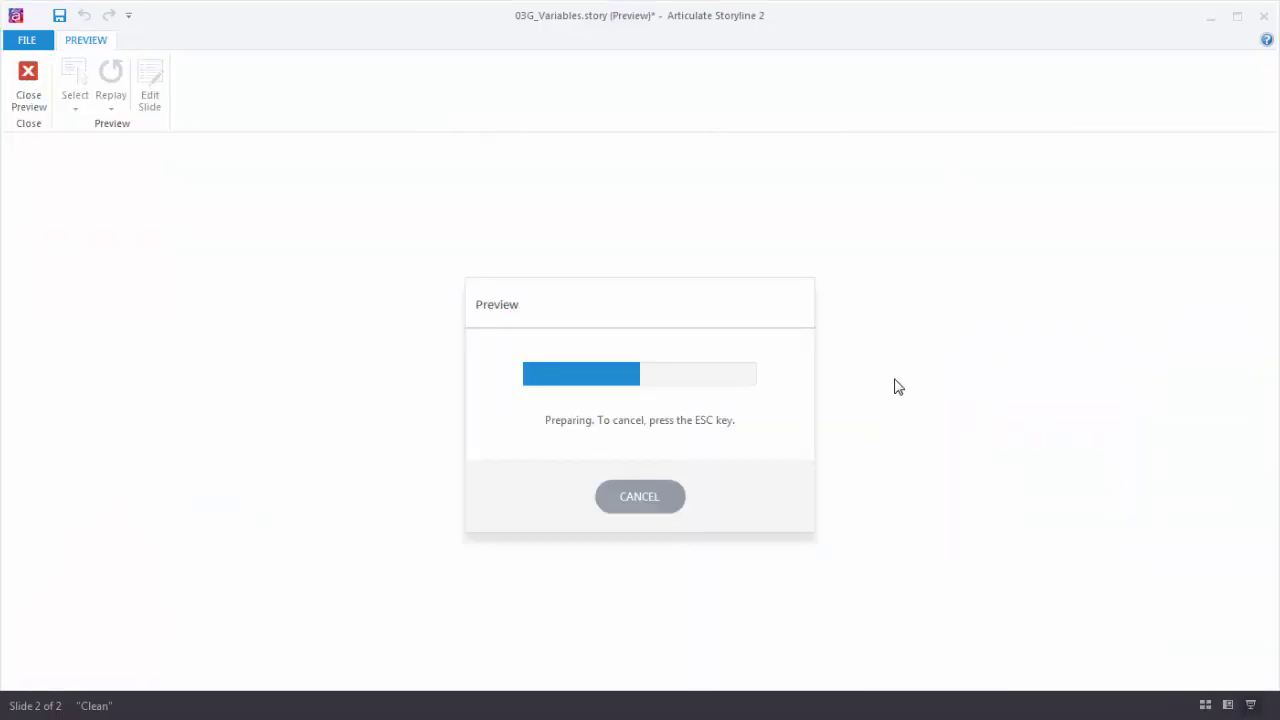
click(436, 290)
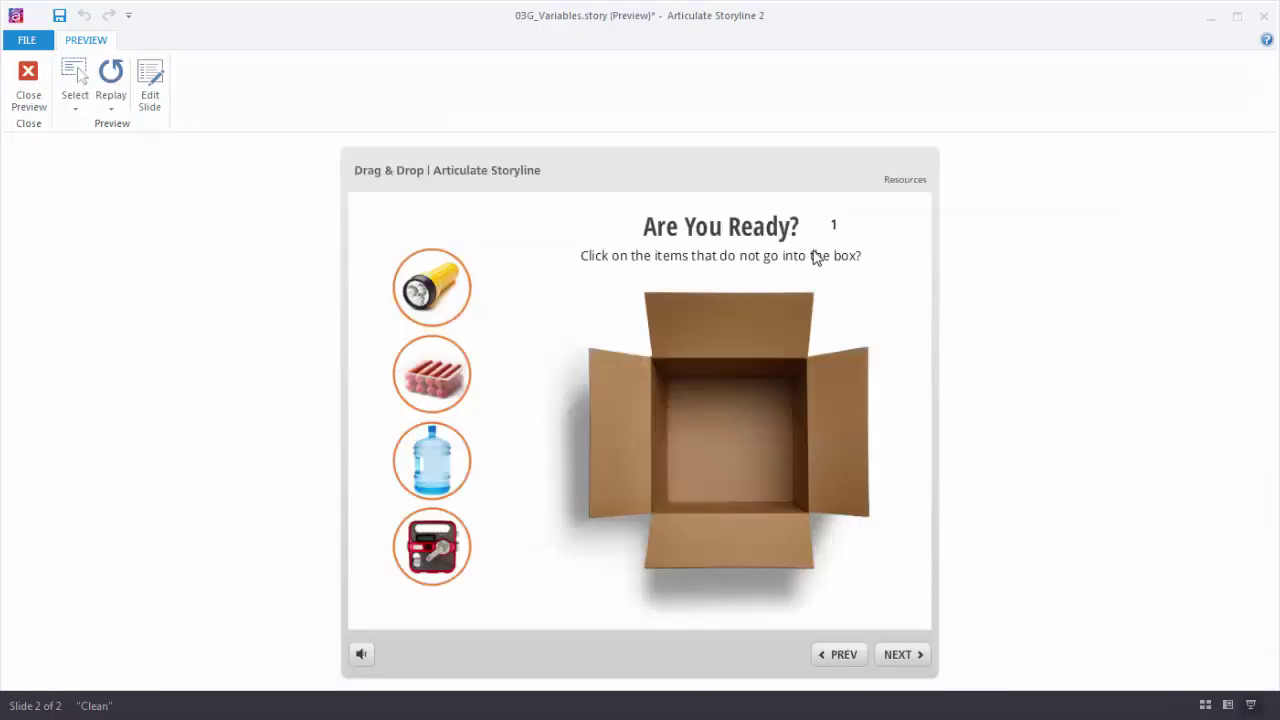
click(452, 462)
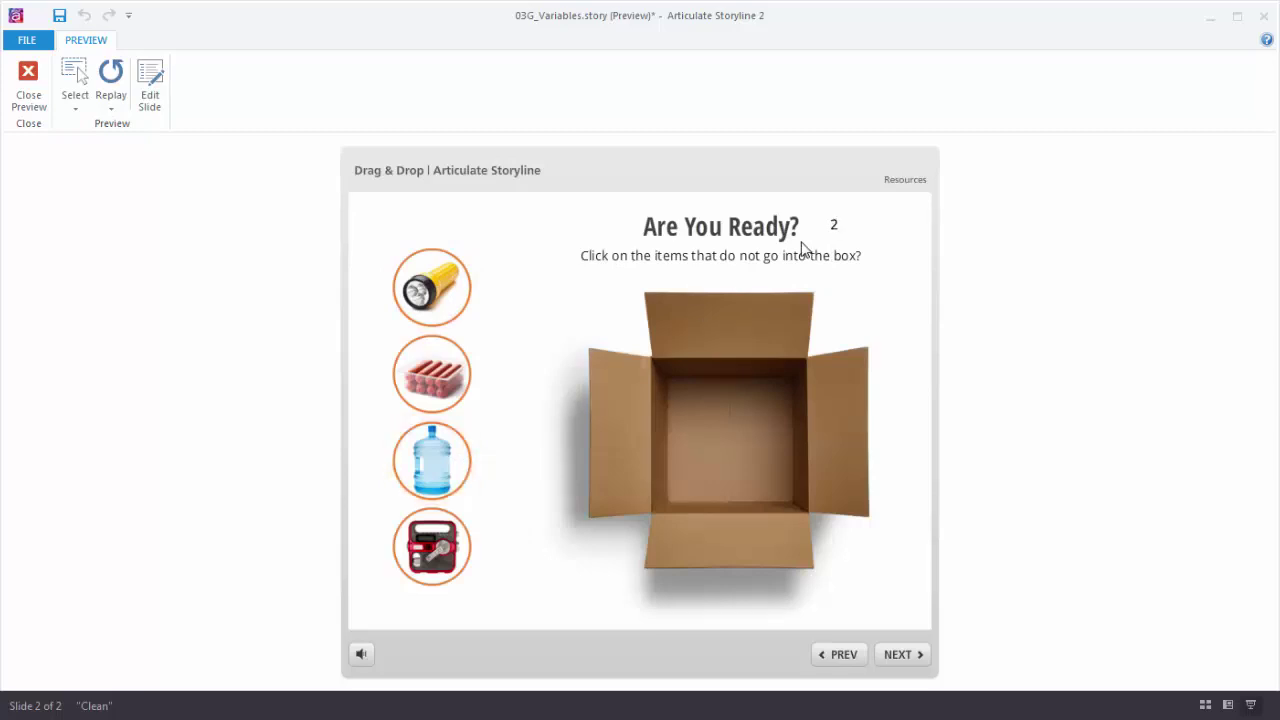
click(437, 549)
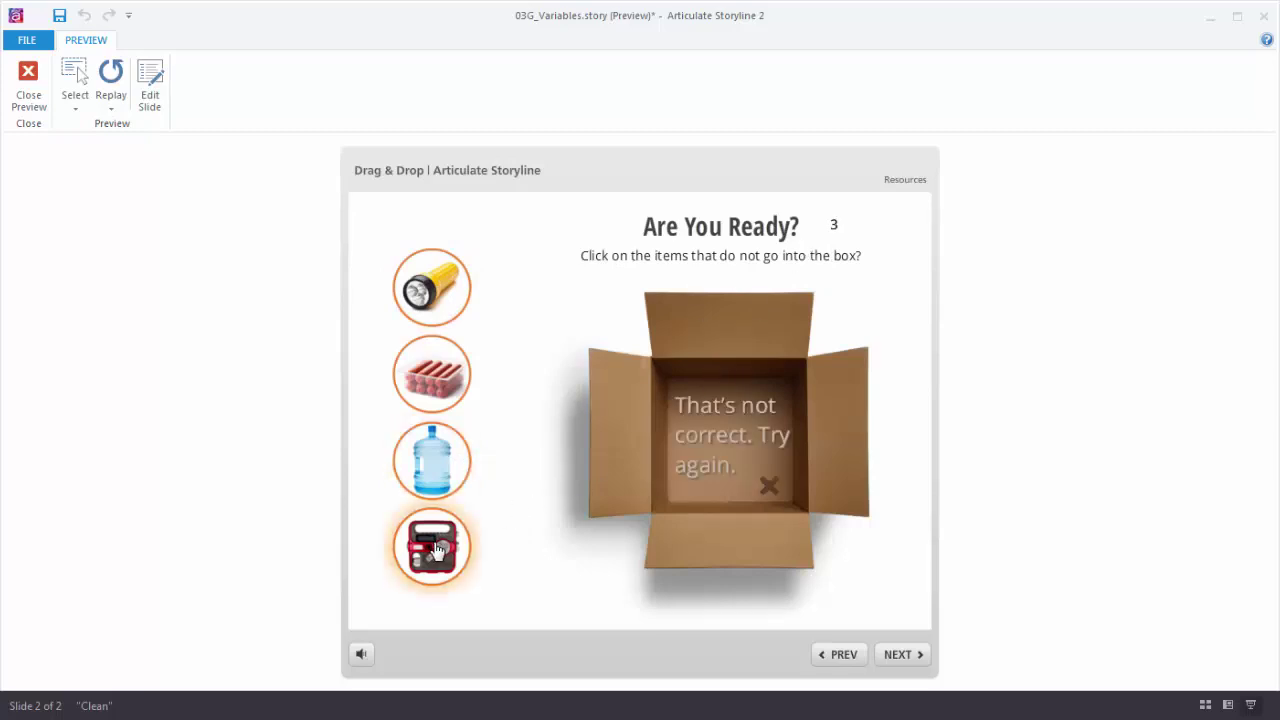